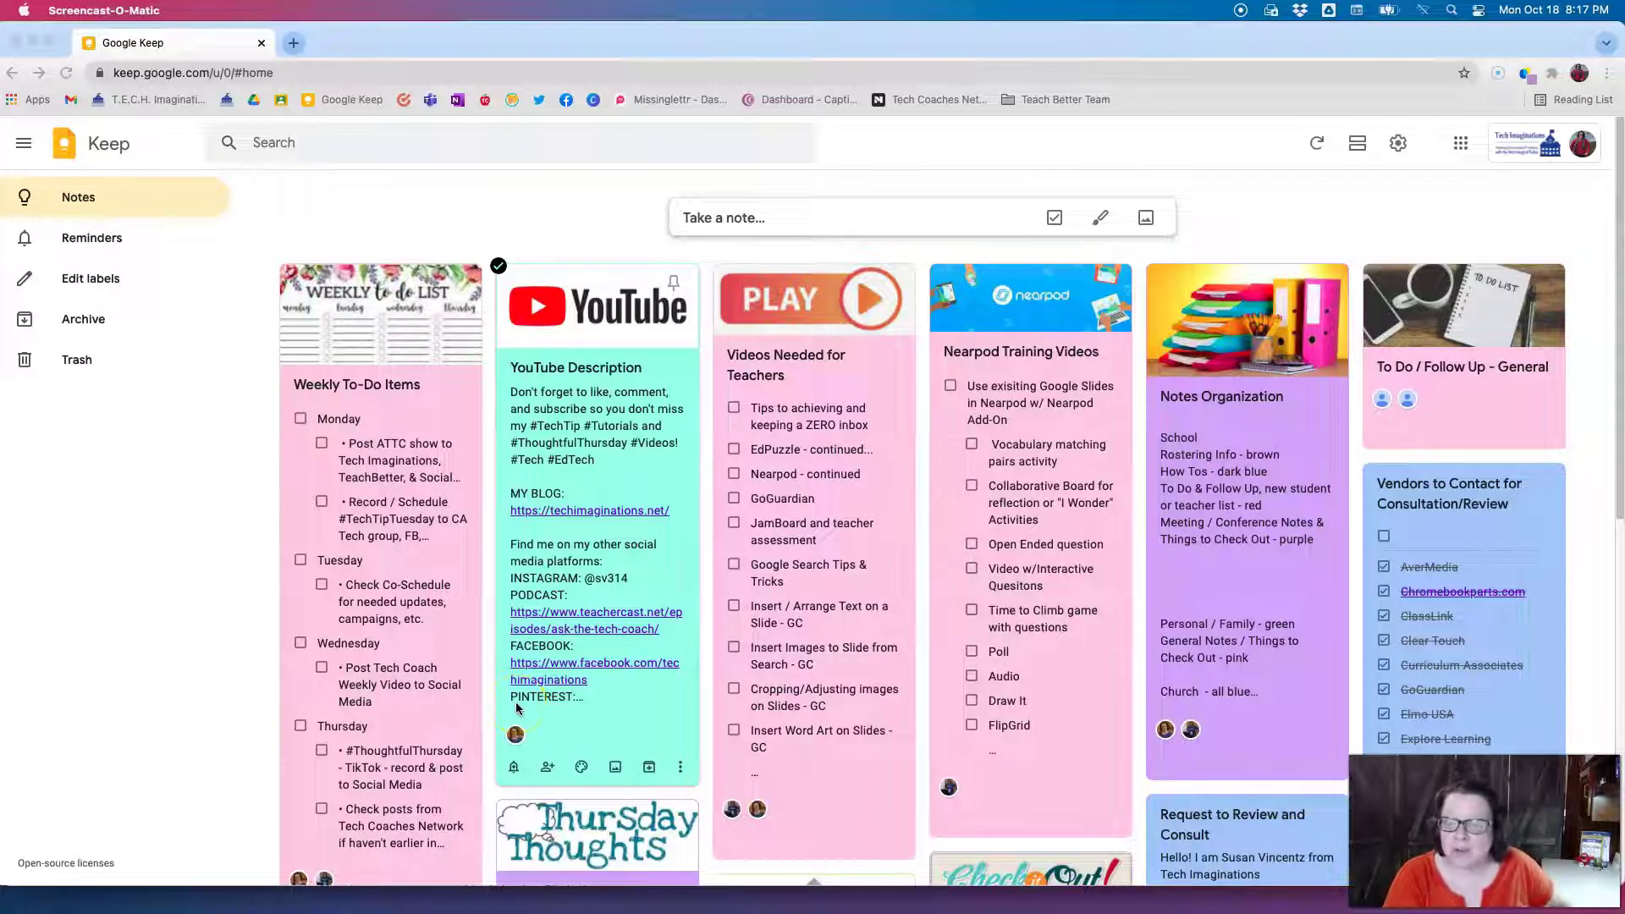
Browse the Google apps list, then return to Keep.
{"action": "left_click", "coordinate": [536, 706]}
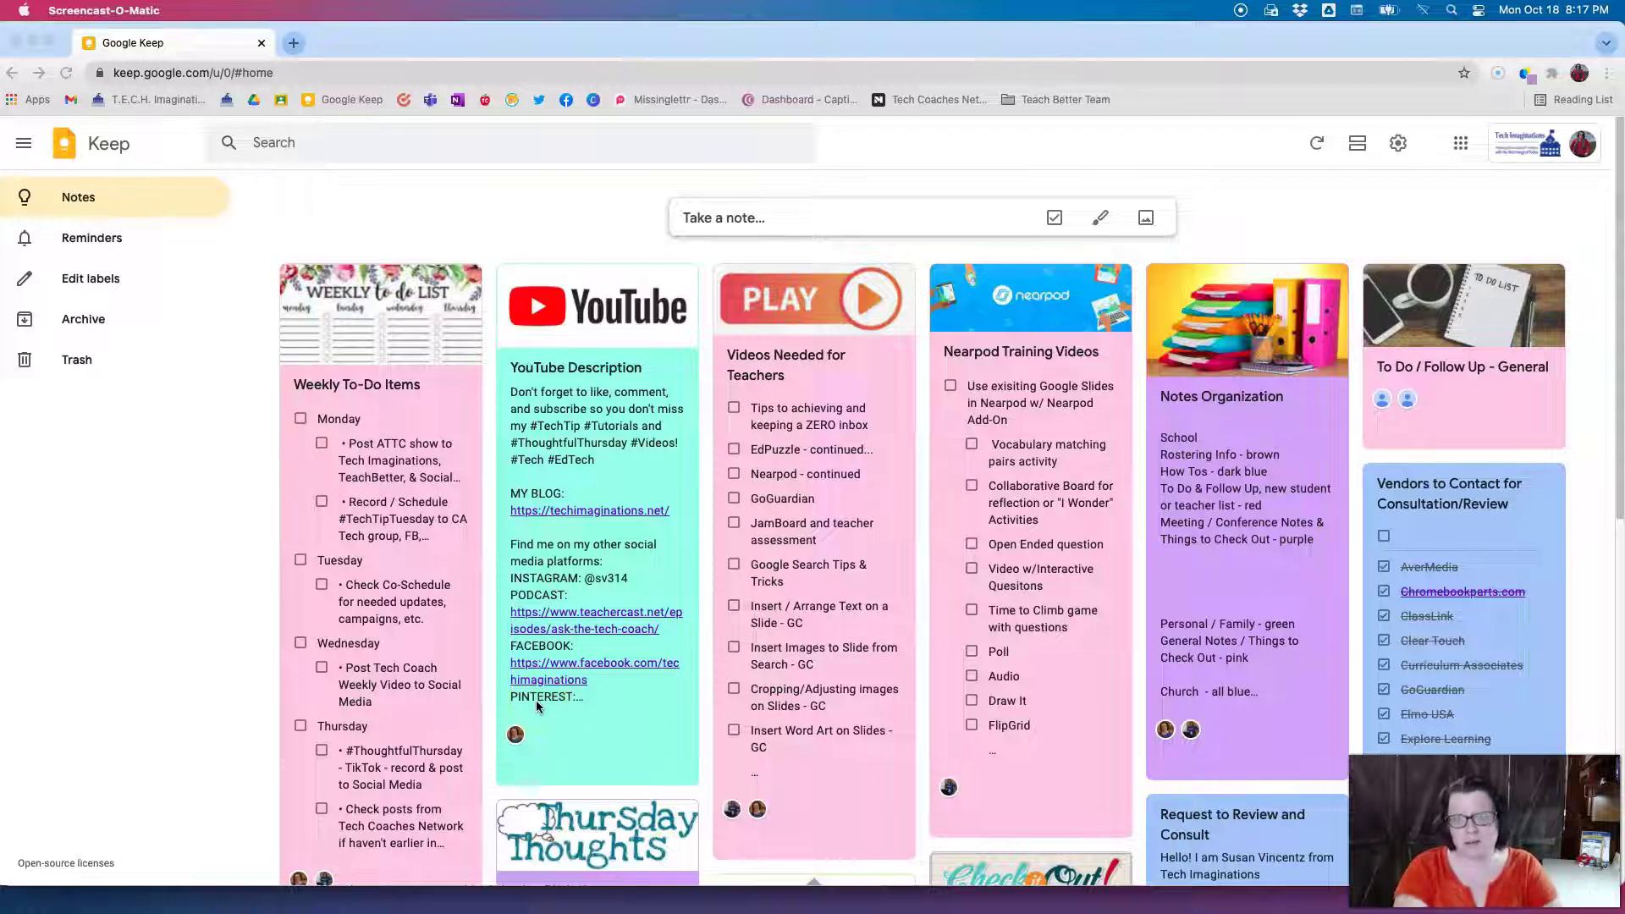
{"action": "left_click", "coordinate": [1438, 201]}
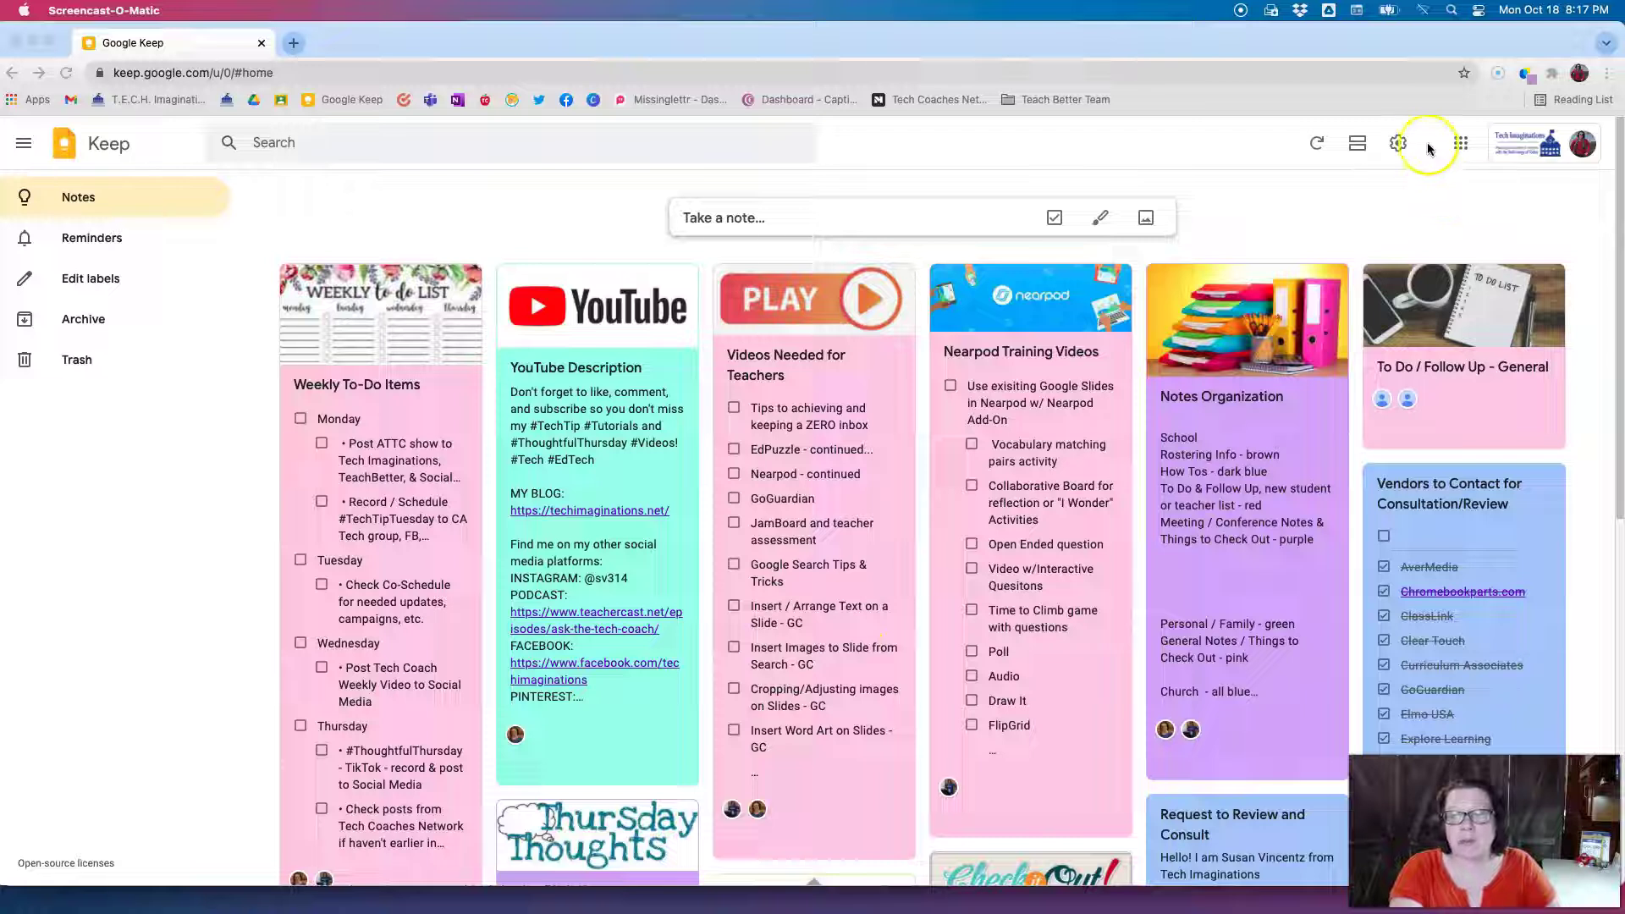
{"action": "left_click", "coordinate": [1461, 145]}
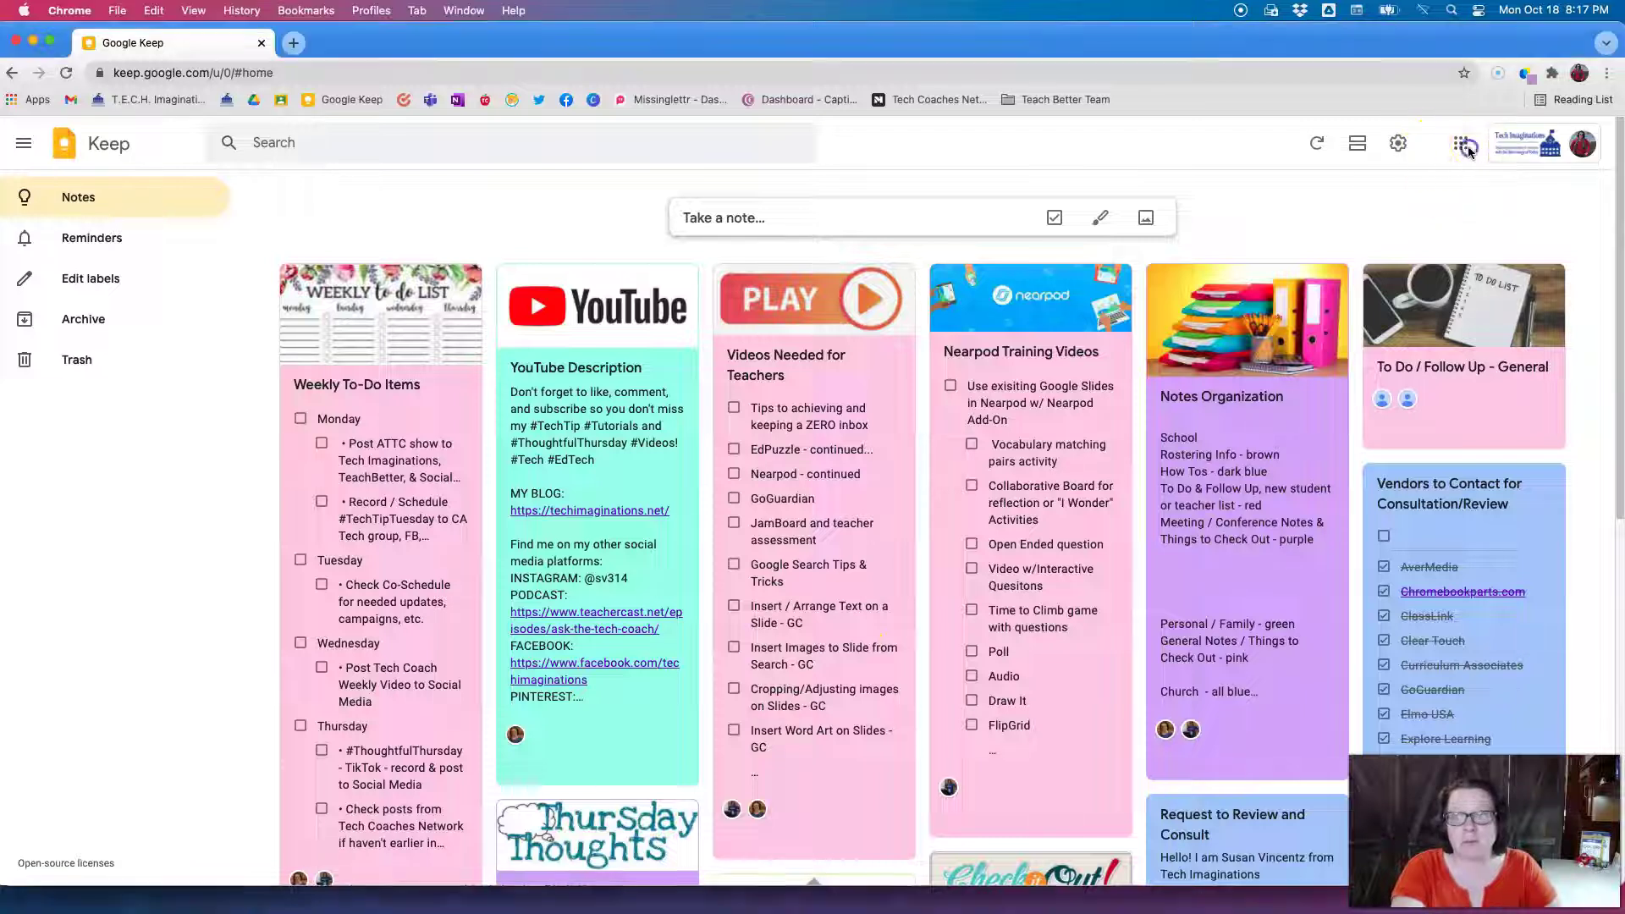
{"action": "scroll", "coordinate": [1462, 317], "scroll_direction": "down", "scroll_amount": 6}
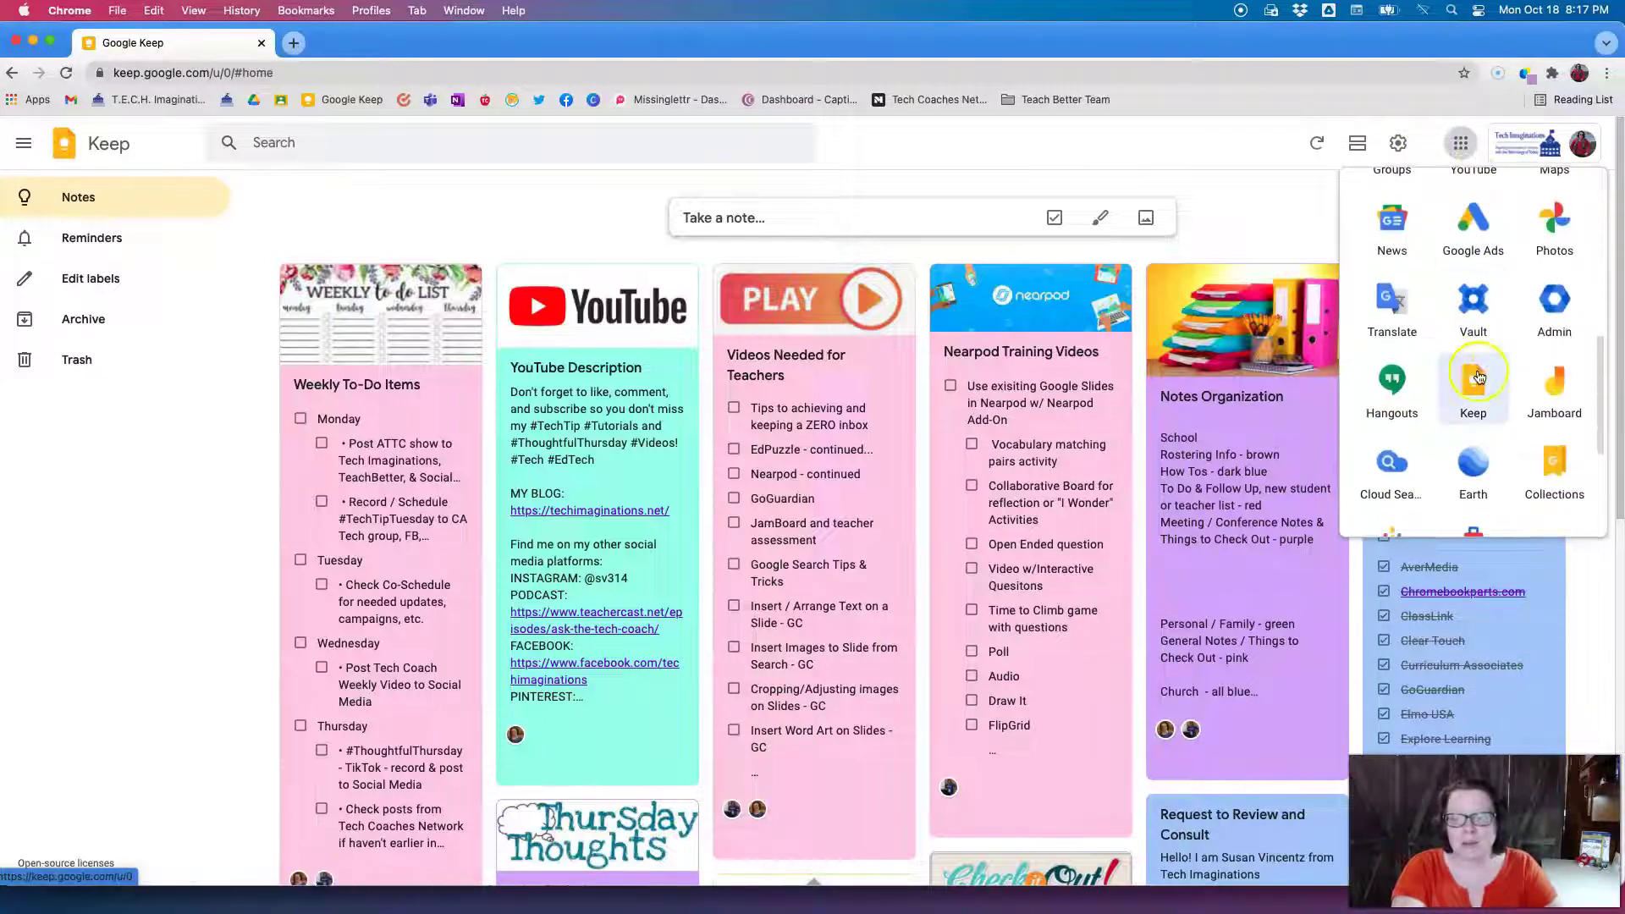
{"action": "left_click", "coordinate": [1216, 74]}
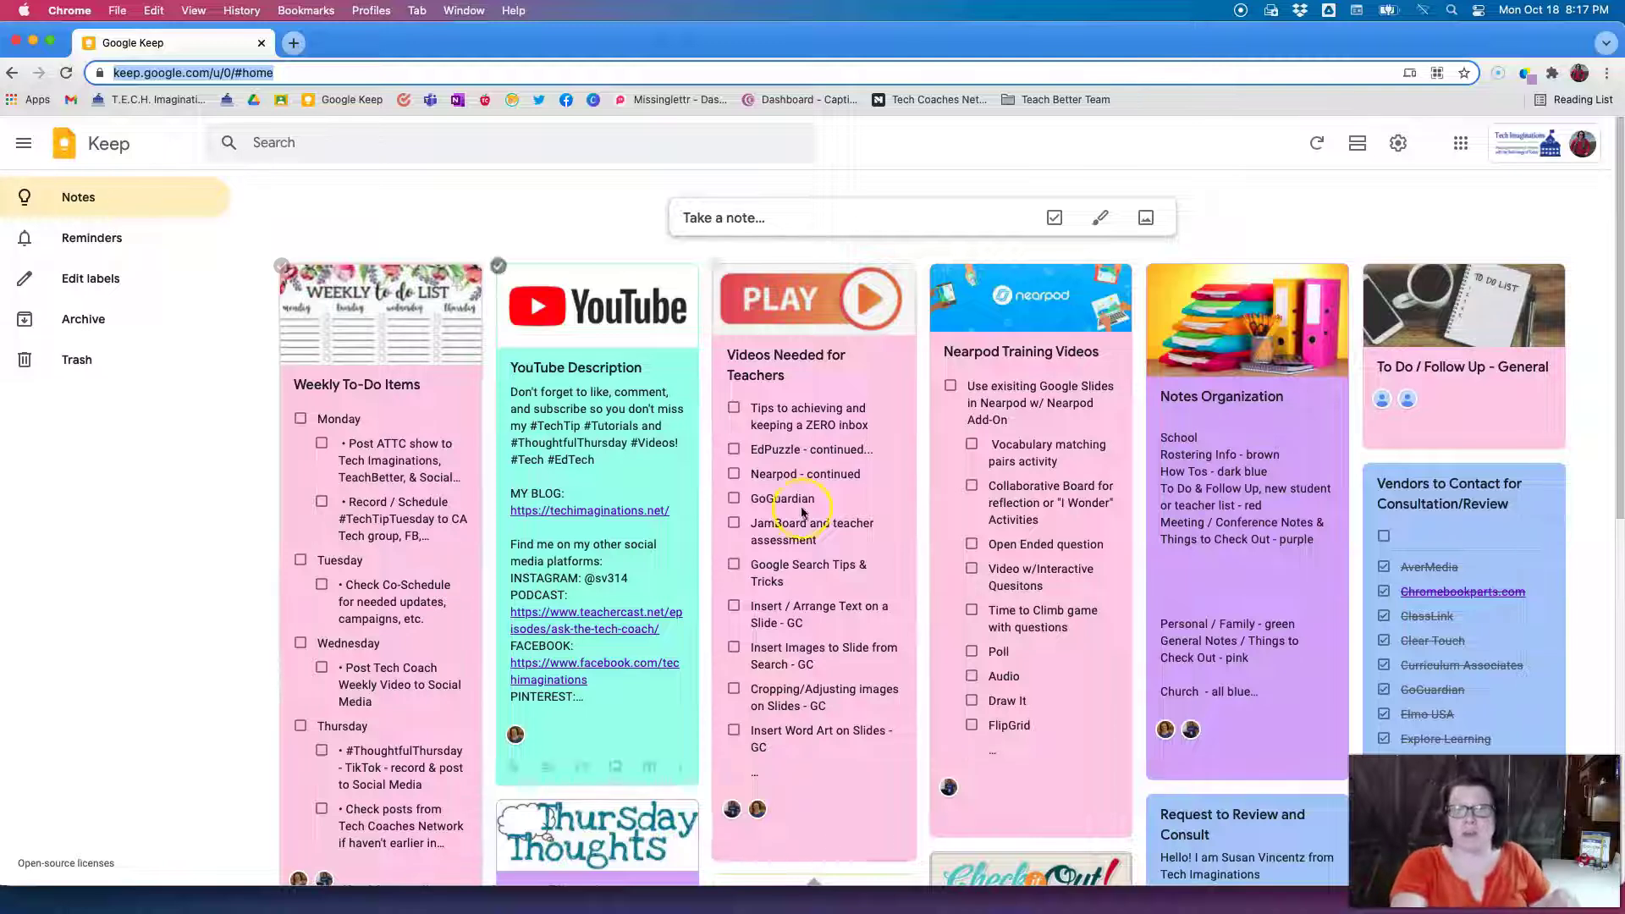
Start a new note titled 'To Do List for Monday'.
{"action": "left_click", "coordinate": [696, 219]}
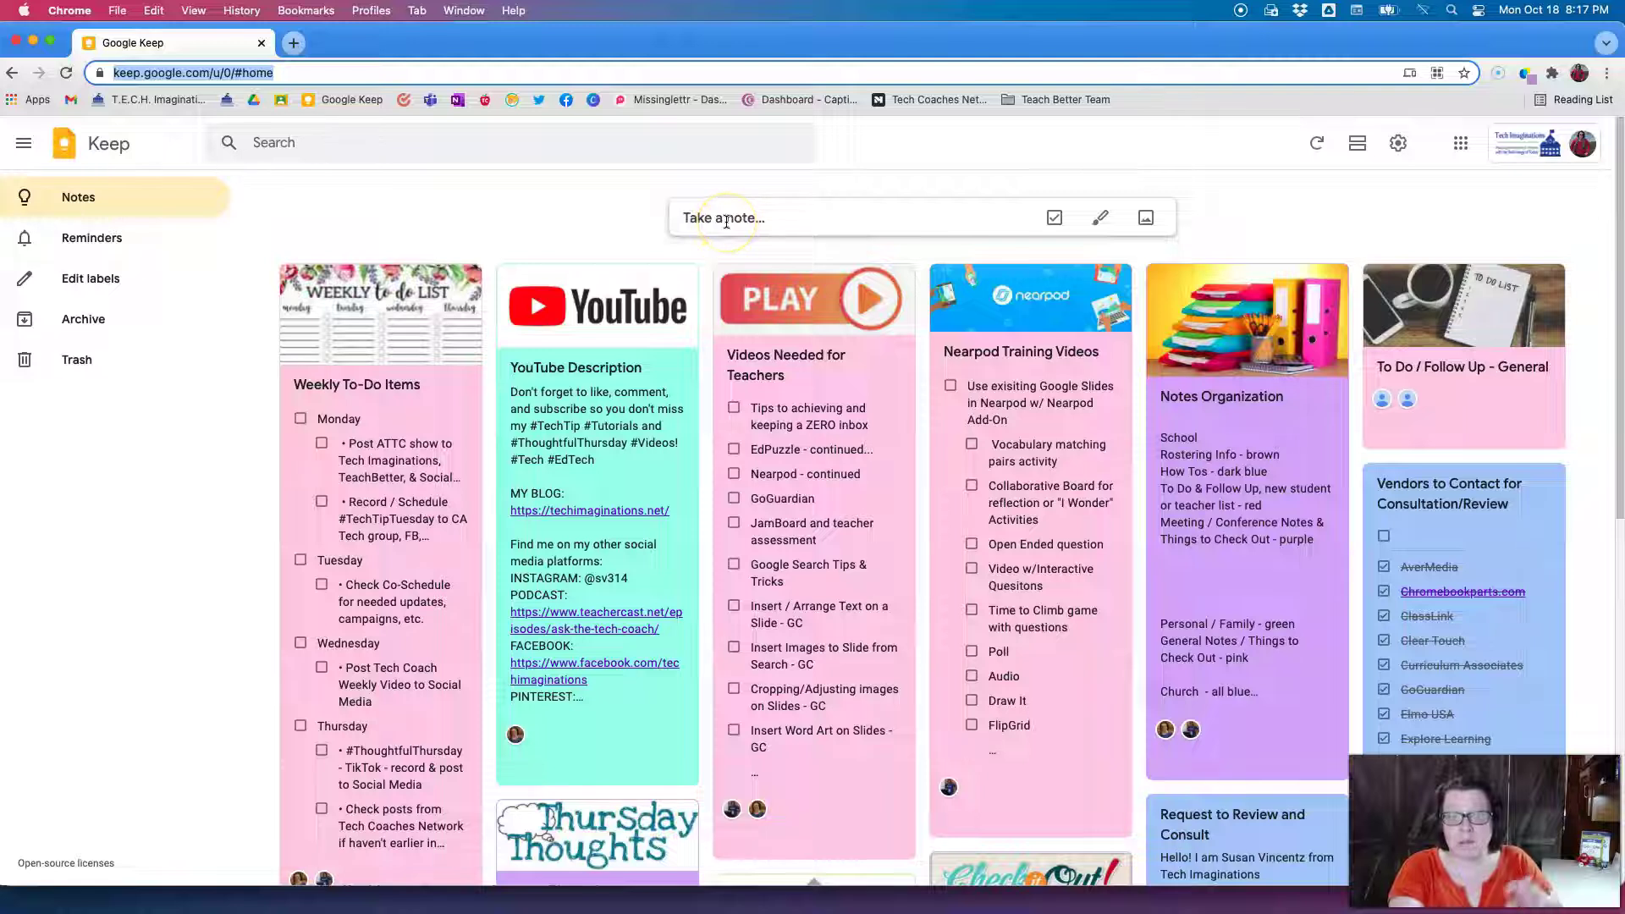
{"action": "left_click", "coordinate": [726, 222]}
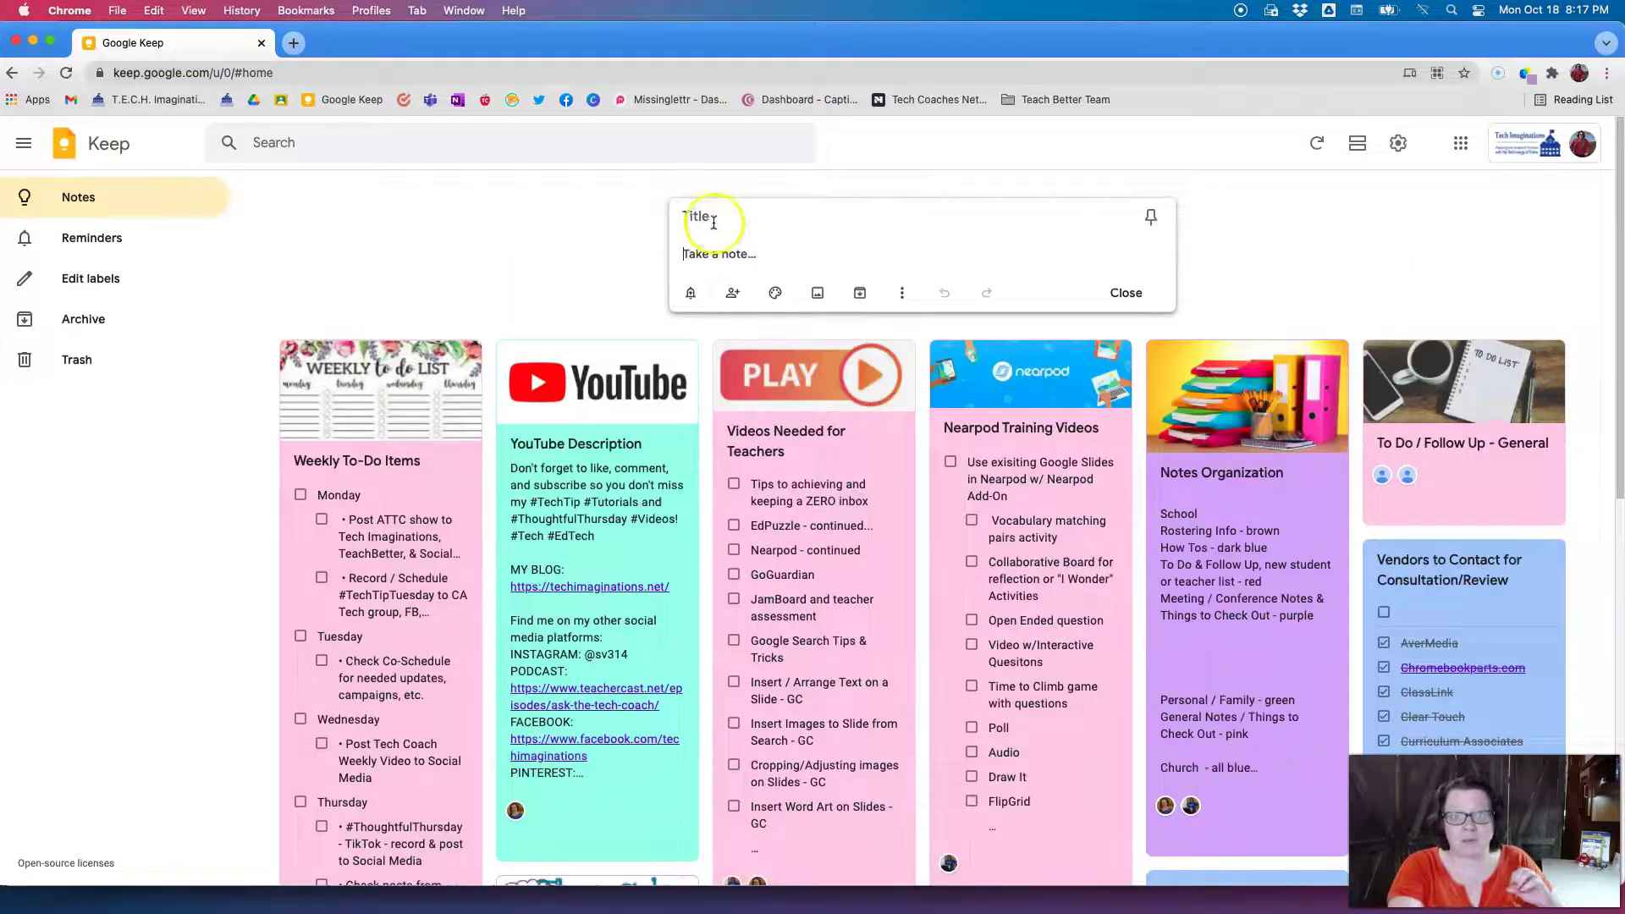
{"action": "left_click", "coordinate": [709, 216]}
{"action": "type", "text": "To Do Lis"}
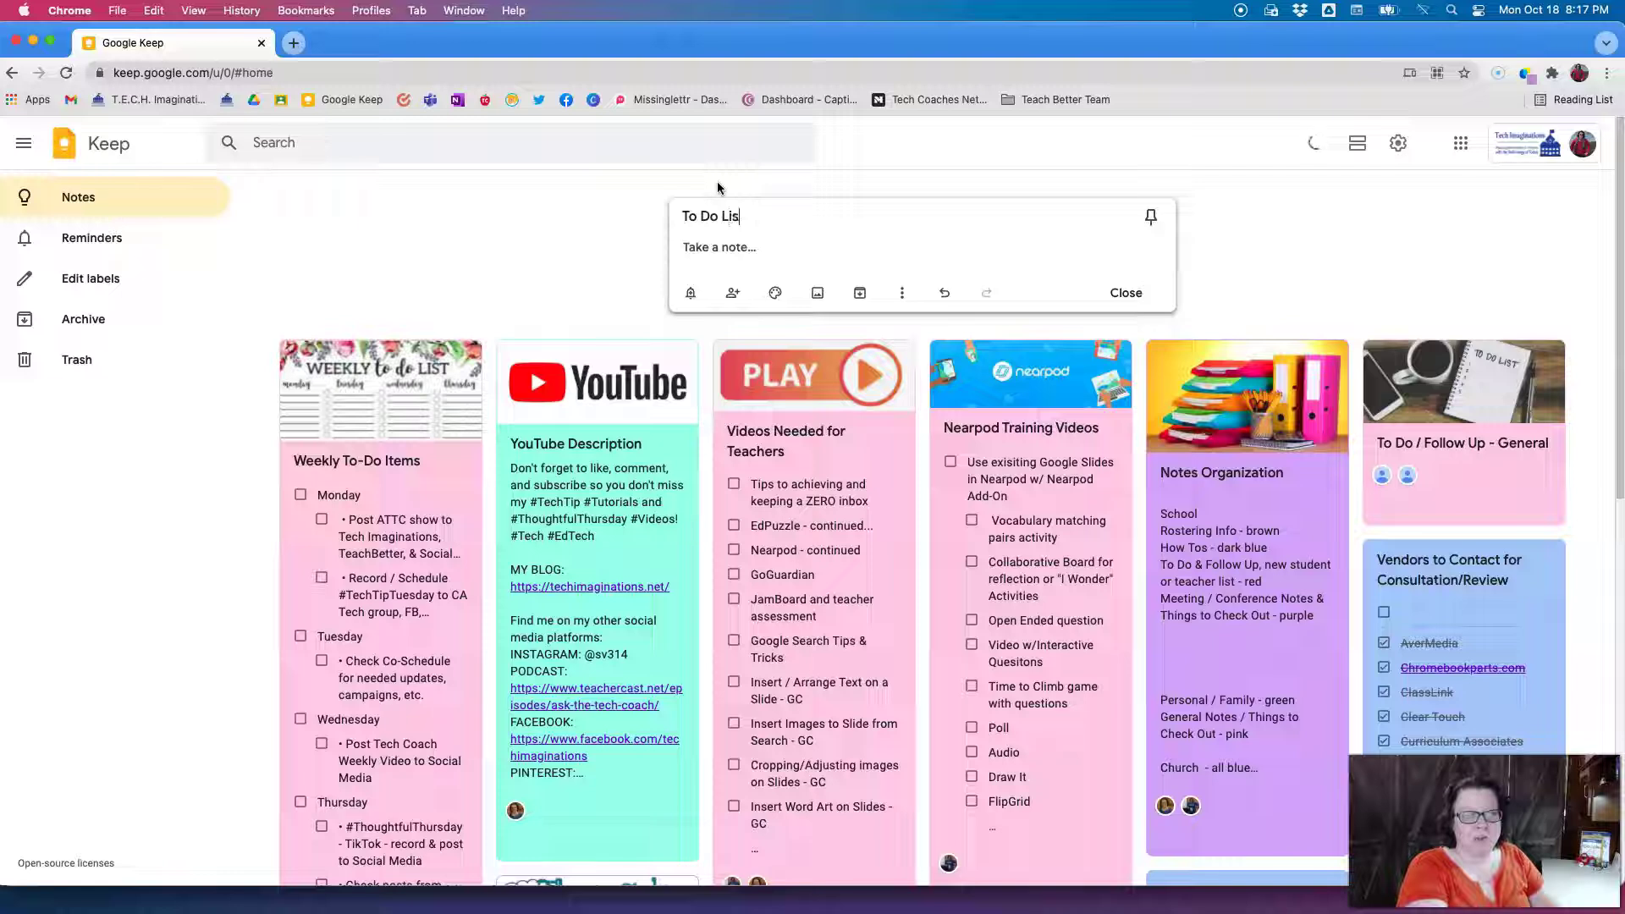
{"action": "type", "text": "t for Monday"}
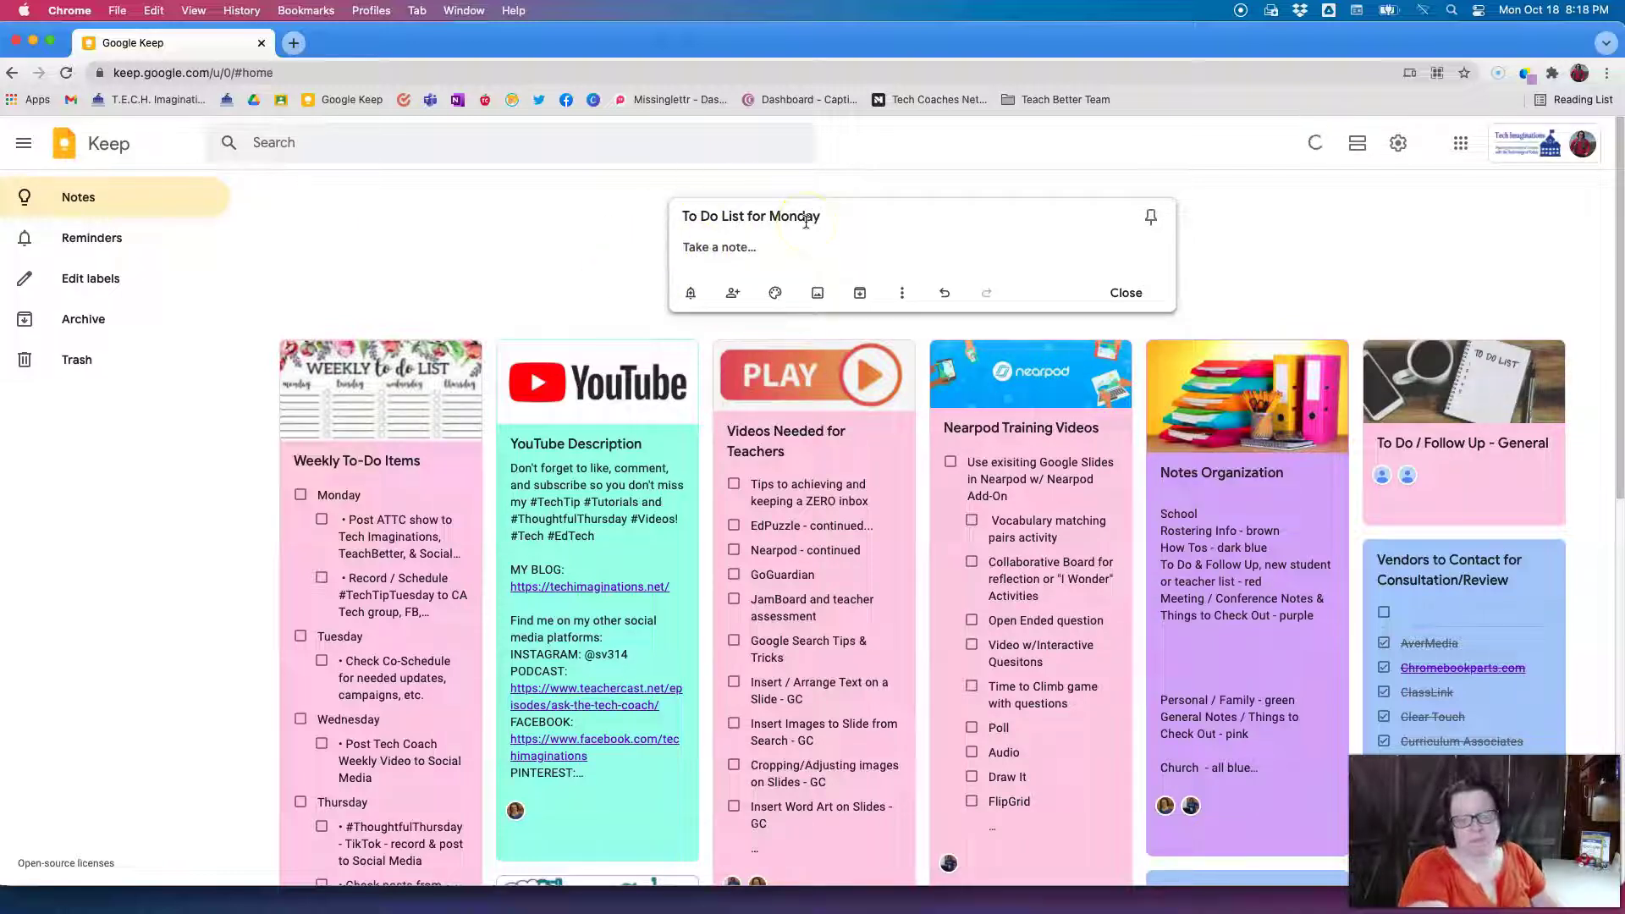
List the tasks: Visit campus A, Meet Teacher B, Staff meeting at Campus C.
{"action": "type", "text": "Visit"}
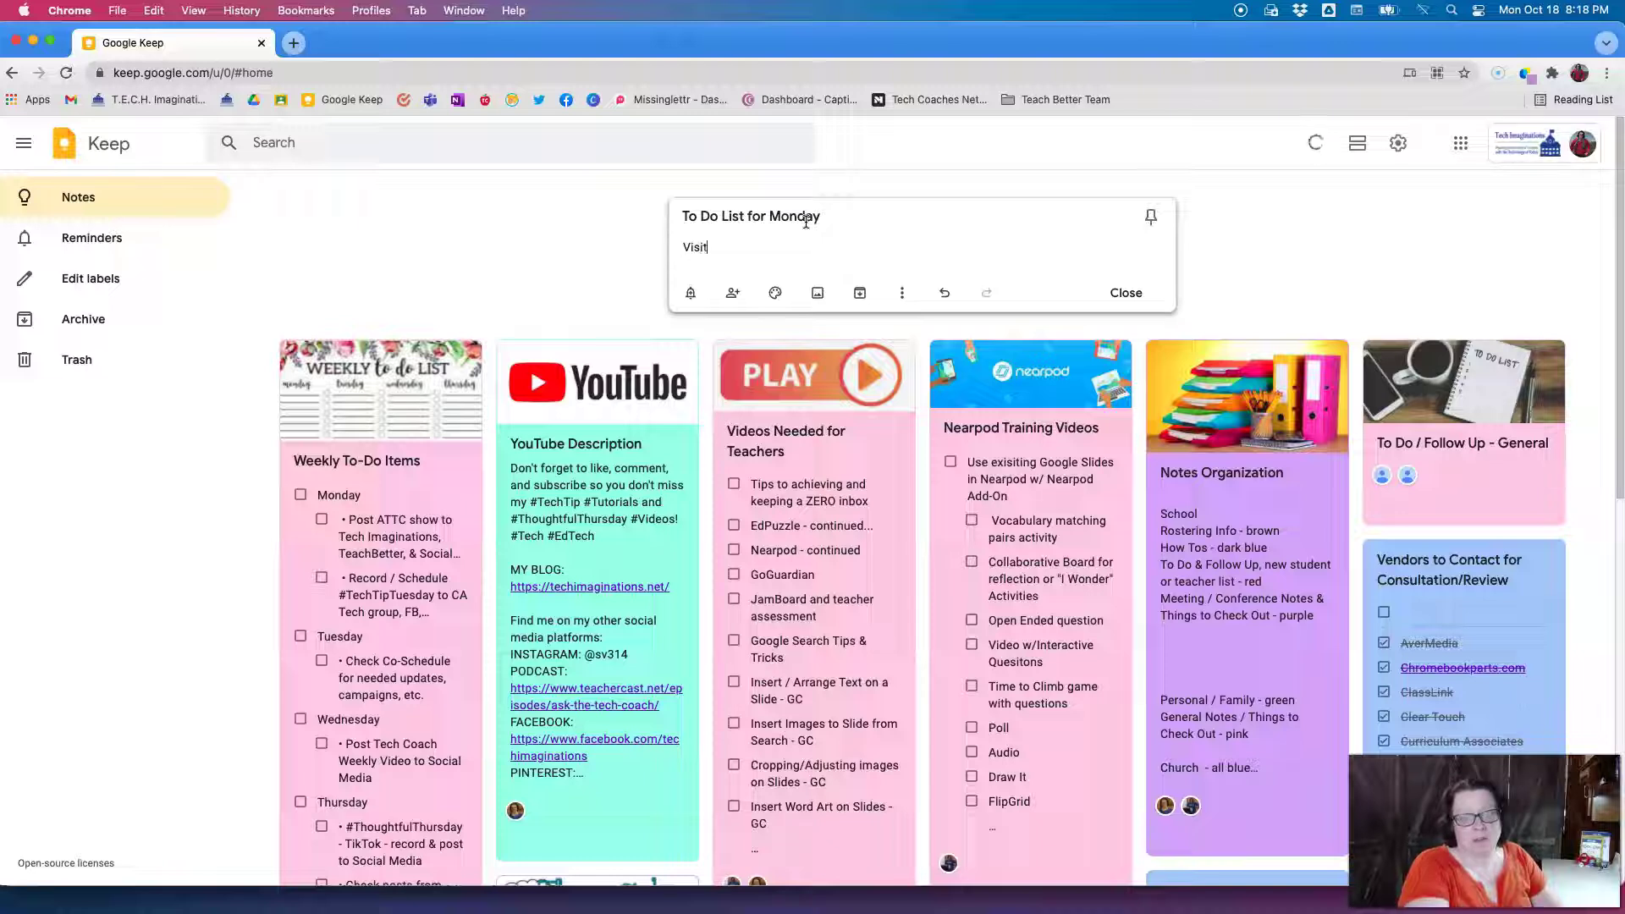
{"action": "type", "text": " campus A"}
{"action": "key", "text": "Return"}
{"action": "type", "text": "Meet with Teacher B"}
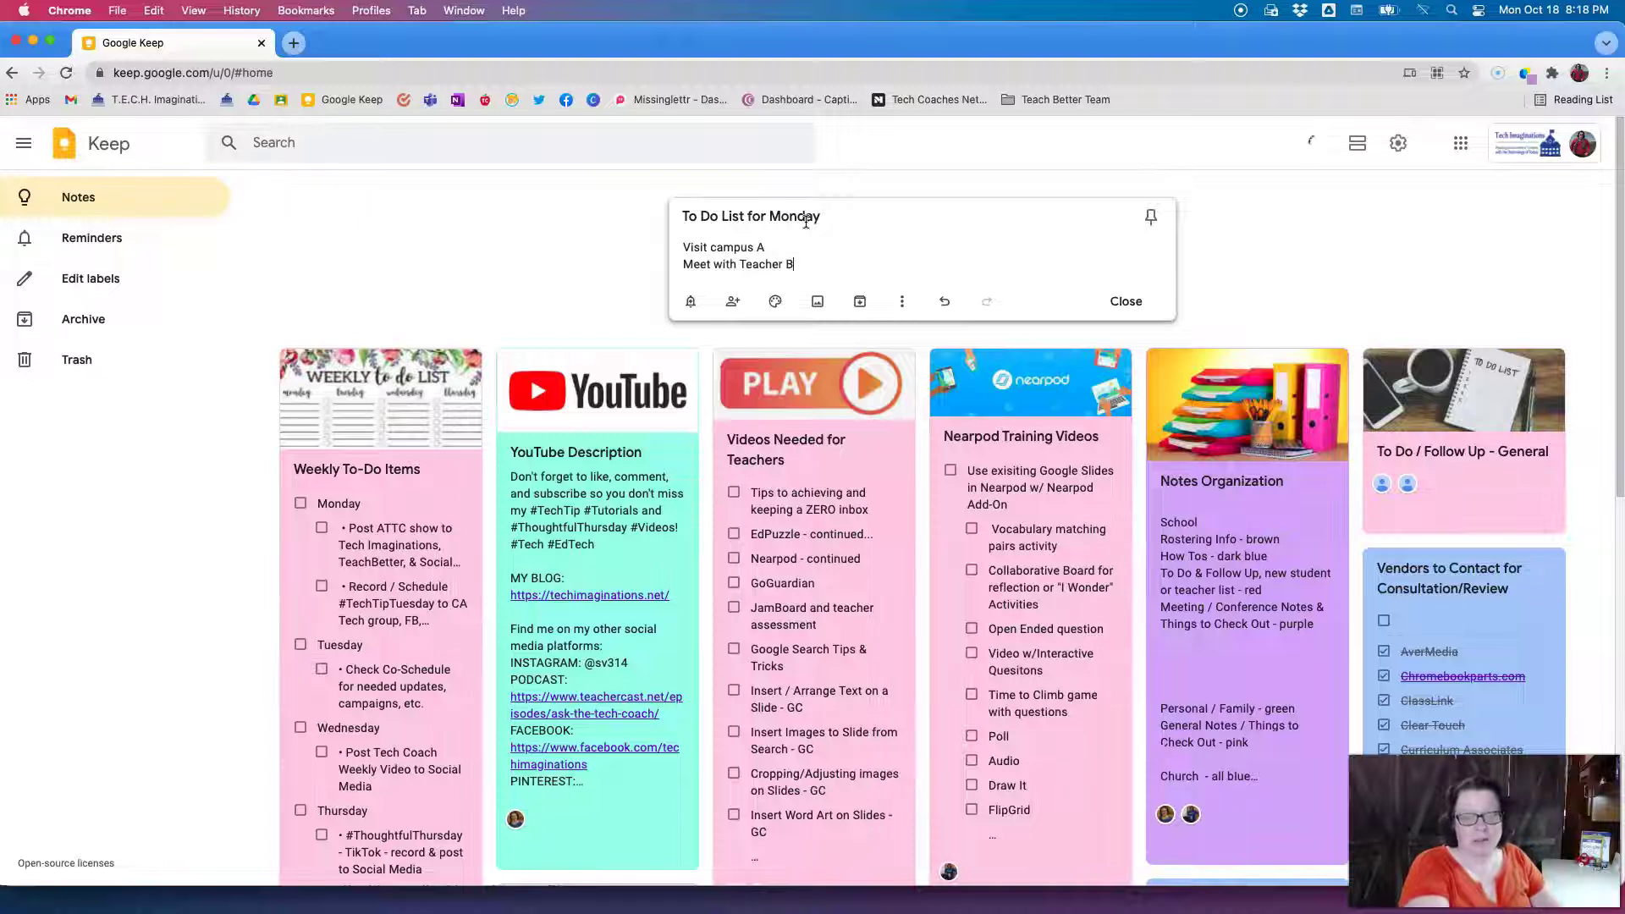
{"action": "key", "text": "Return"}
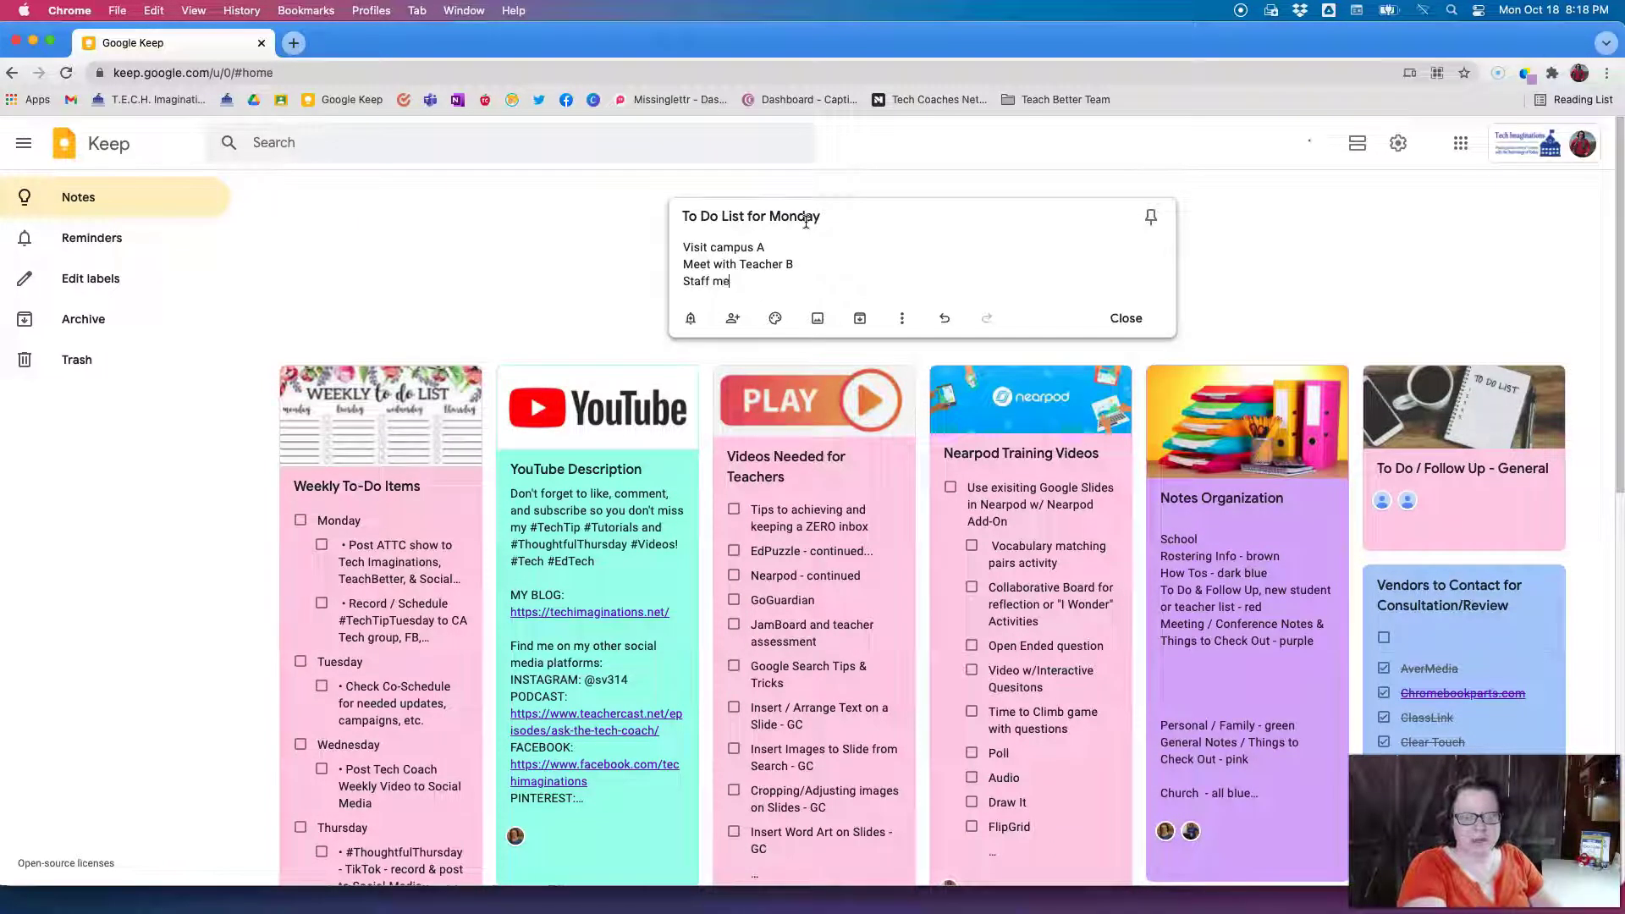
{"action": "type", "text": "ampus C"}
{"action": "key", "text": "Return"}
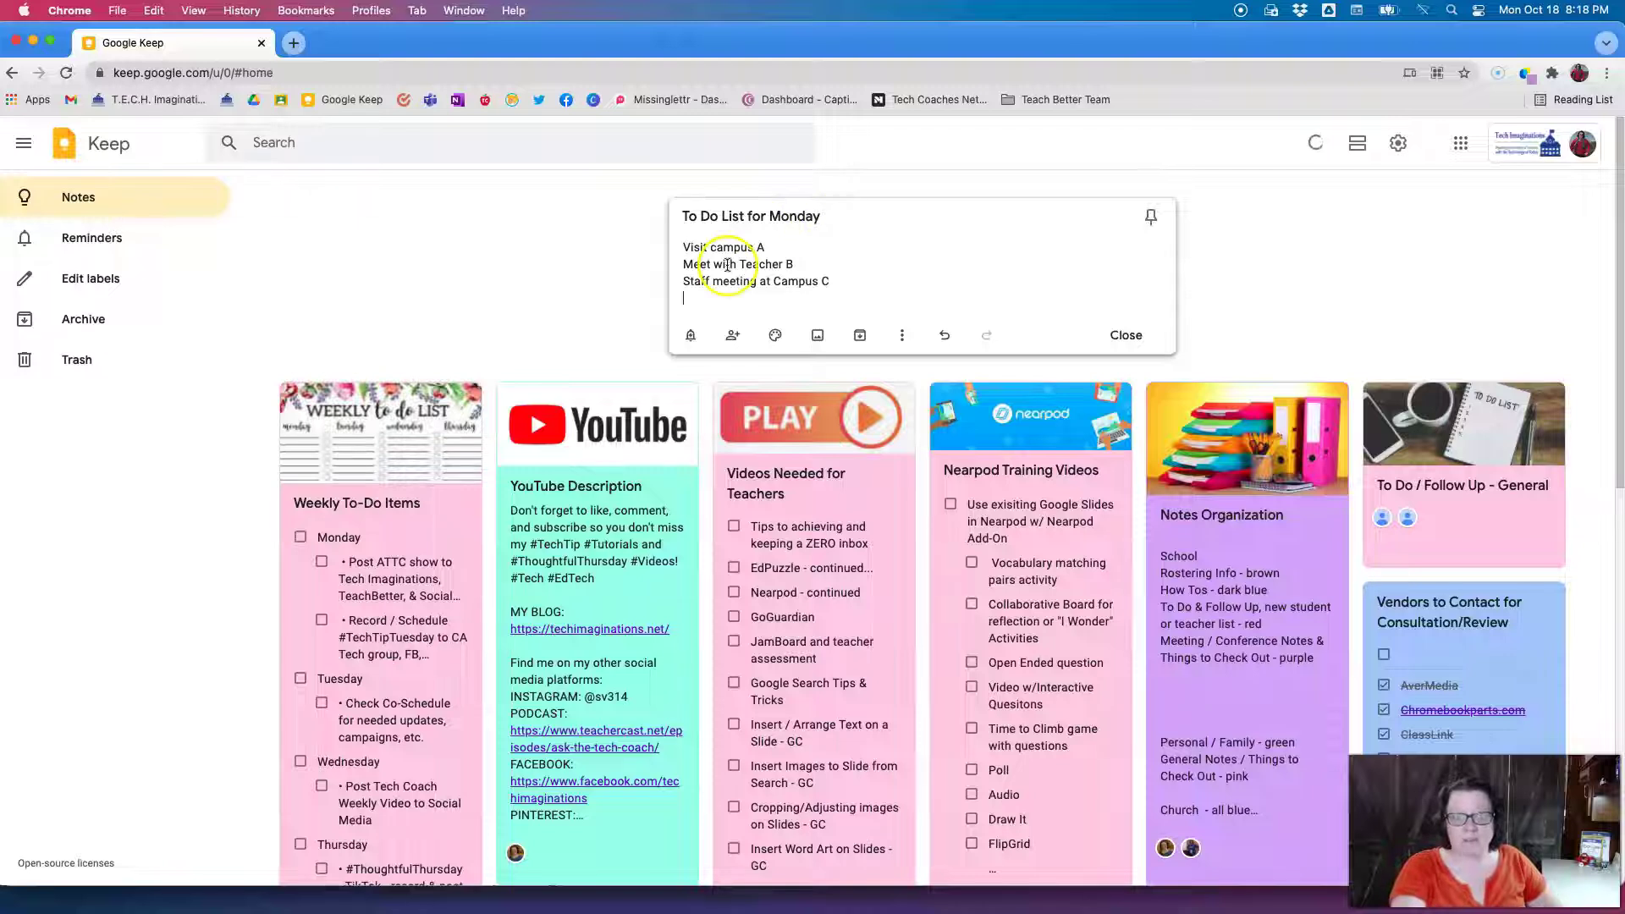
{"action": "left_click", "coordinate": [682, 245]}
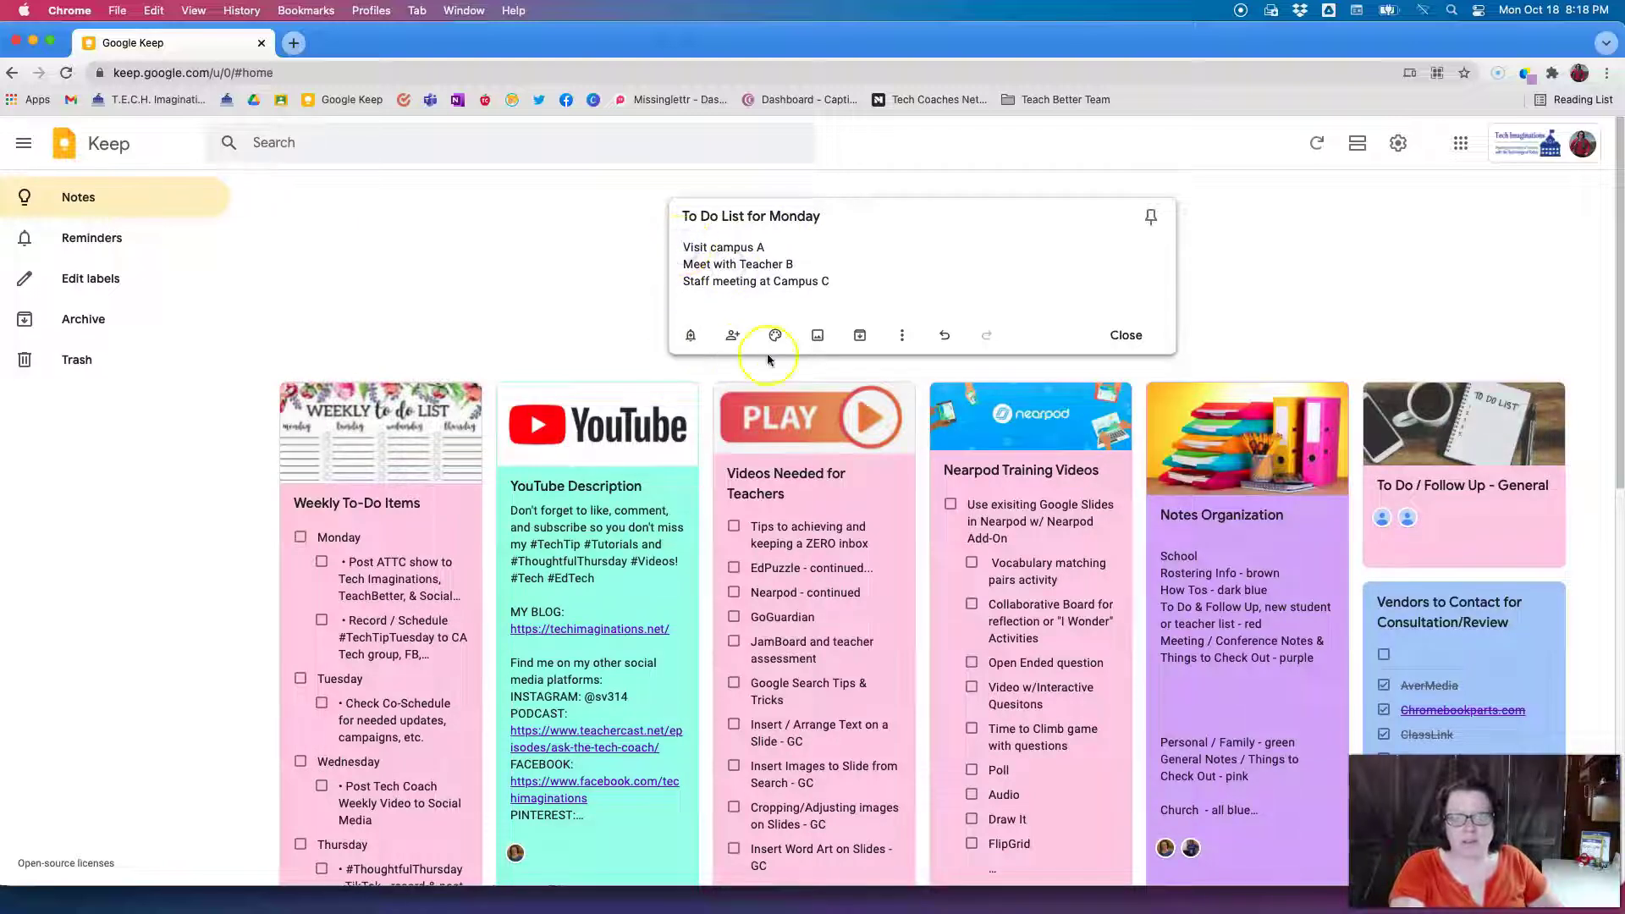
Turn the note's lines into checkboxes, leaving all three tasks unchecked.
{"action": "left_click", "coordinate": [902, 337]}
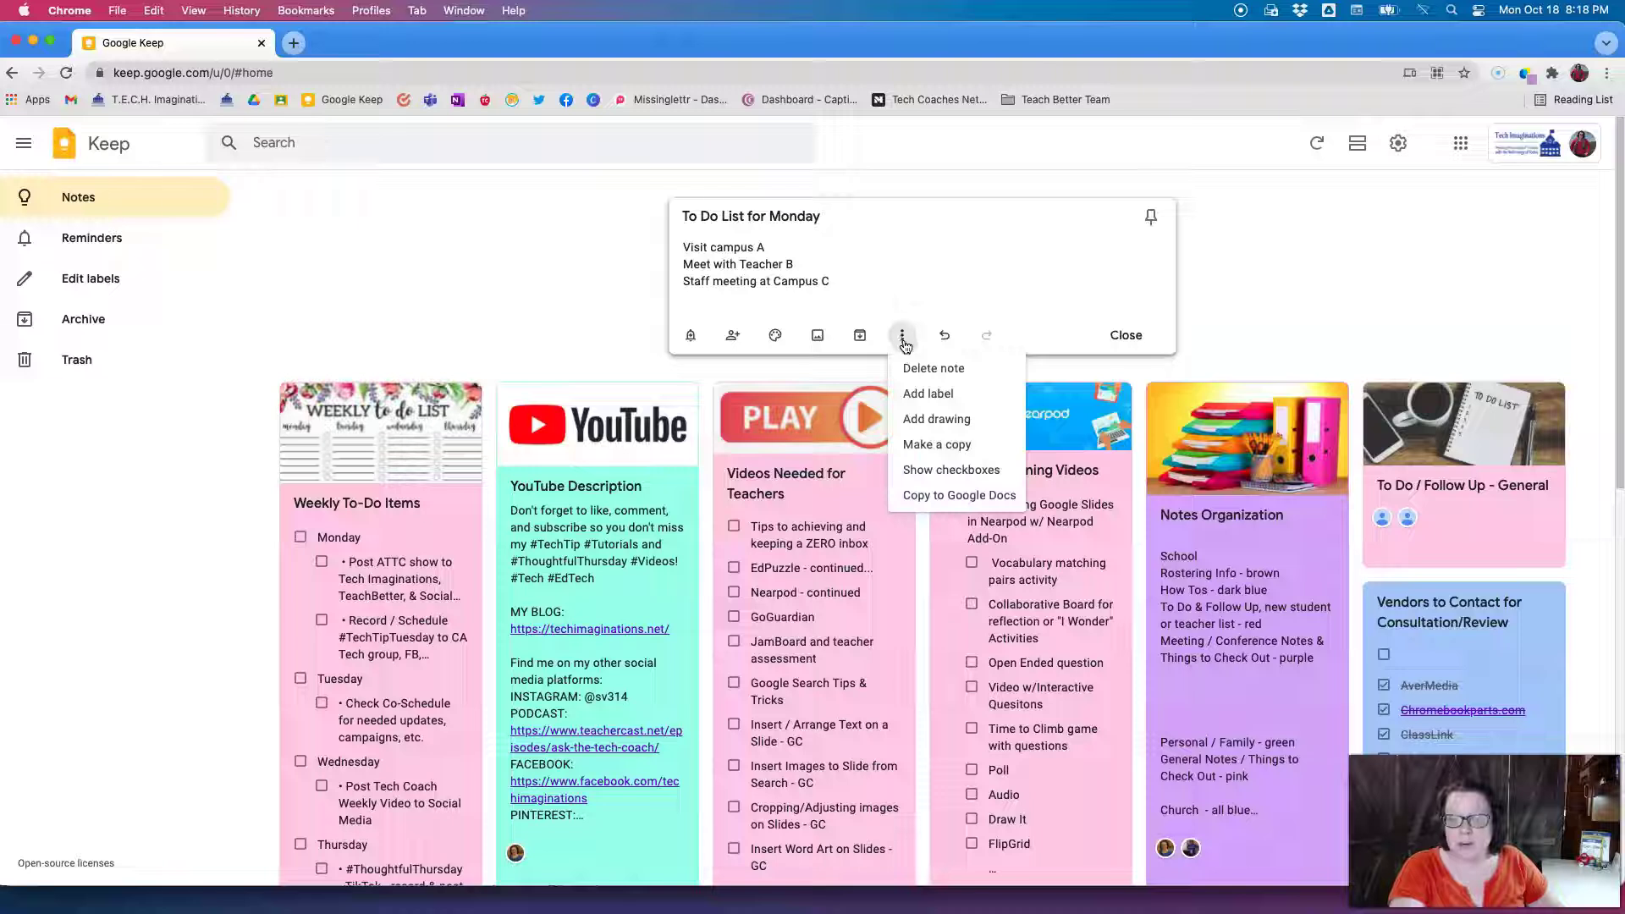
{"action": "left_click", "coordinate": [937, 472]}
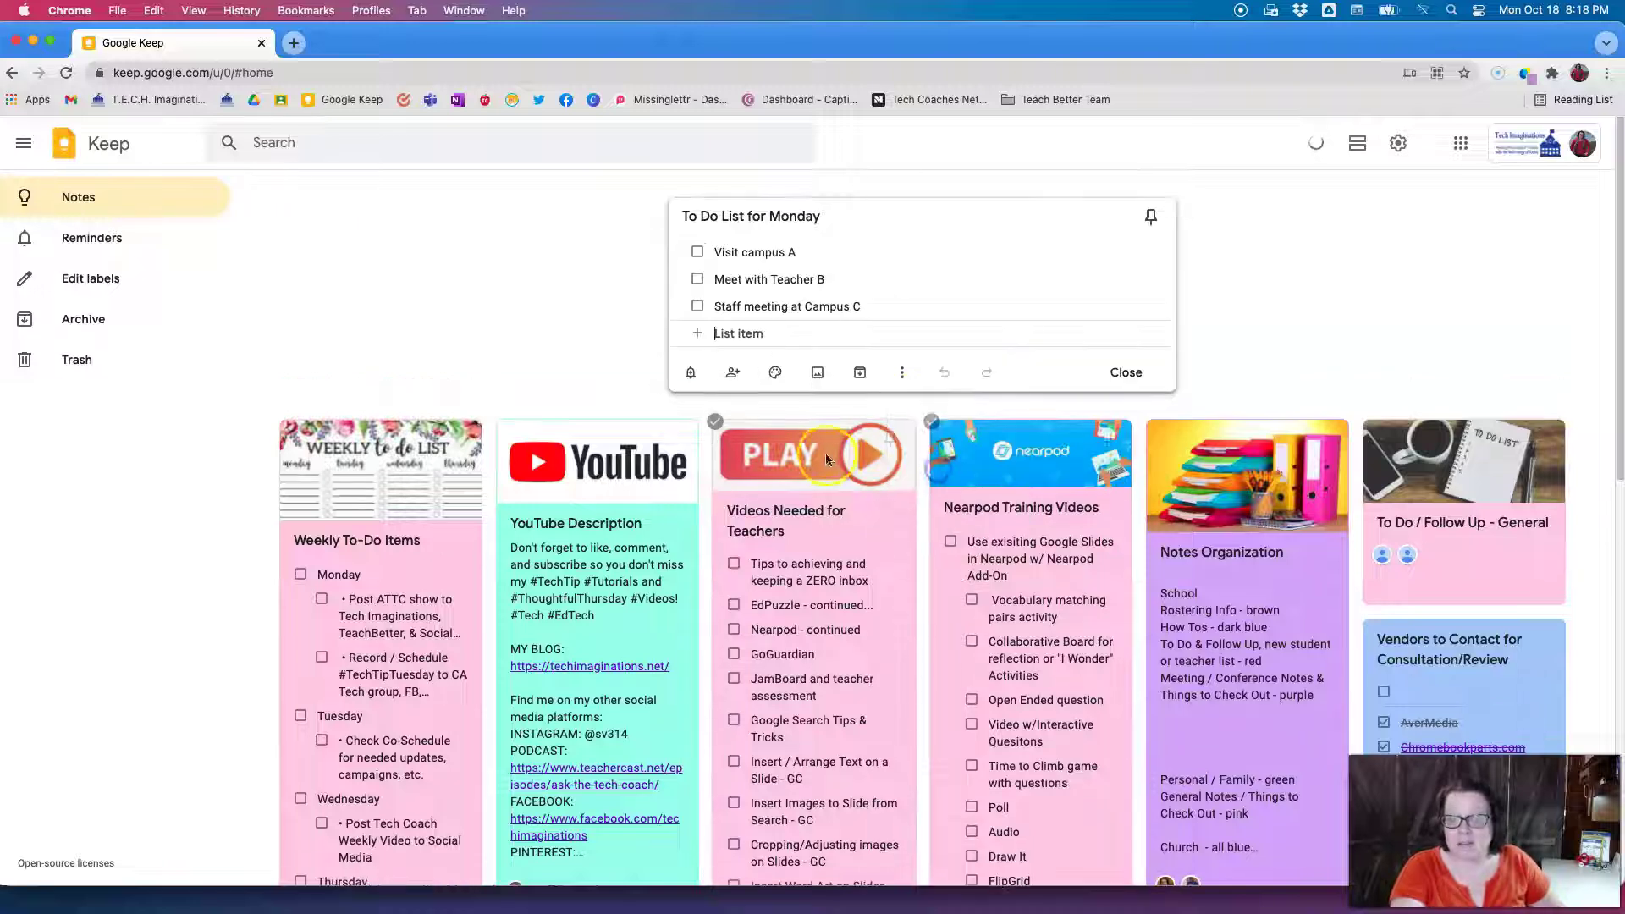
{"action": "left_click", "coordinate": [697, 254]}
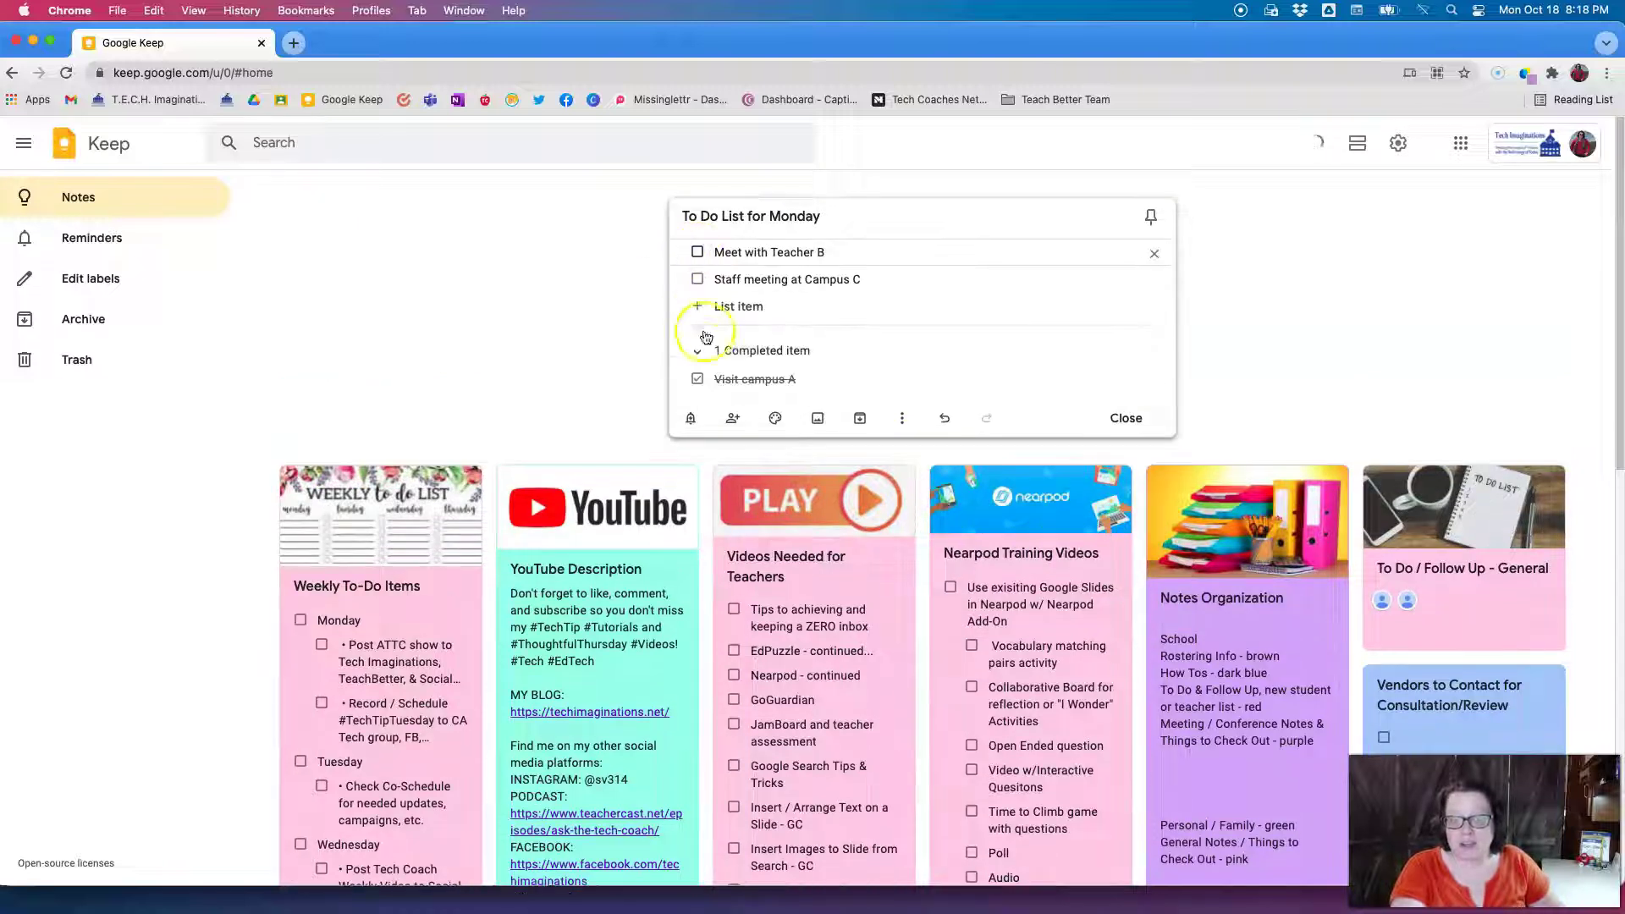
{"action": "left_click", "coordinate": [699, 380]}
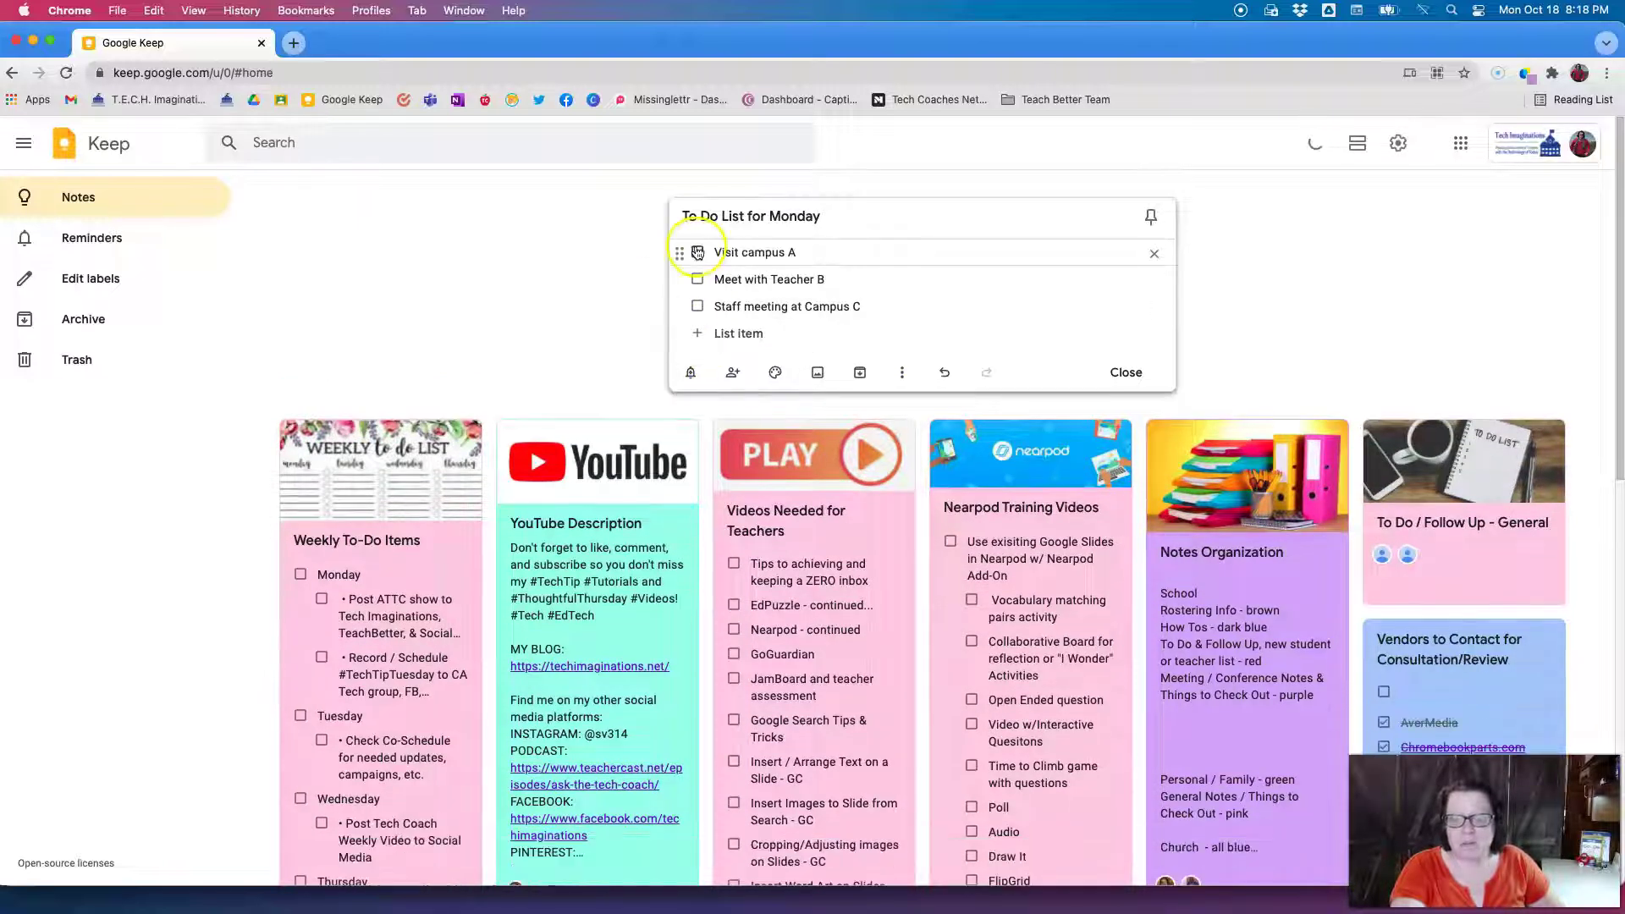
Colour the note yellow after previewing purple, brown and gray.
{"action": "left_click", "coordinate": [774, 371]}
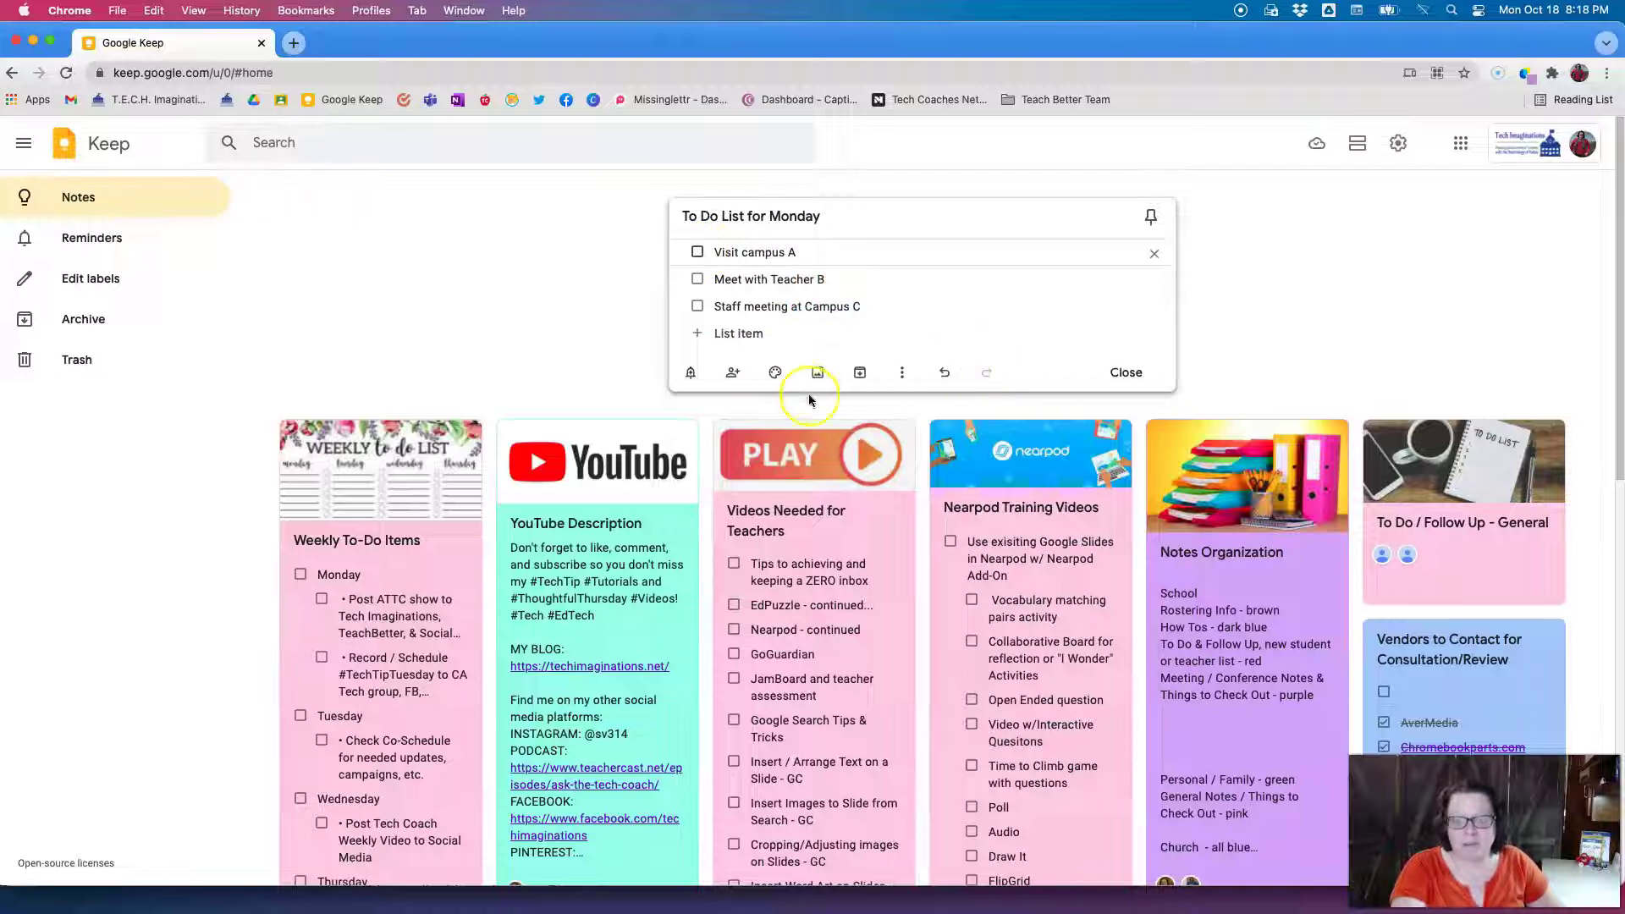
{"action": "mouse_move", "coordinate": [774, 374]}
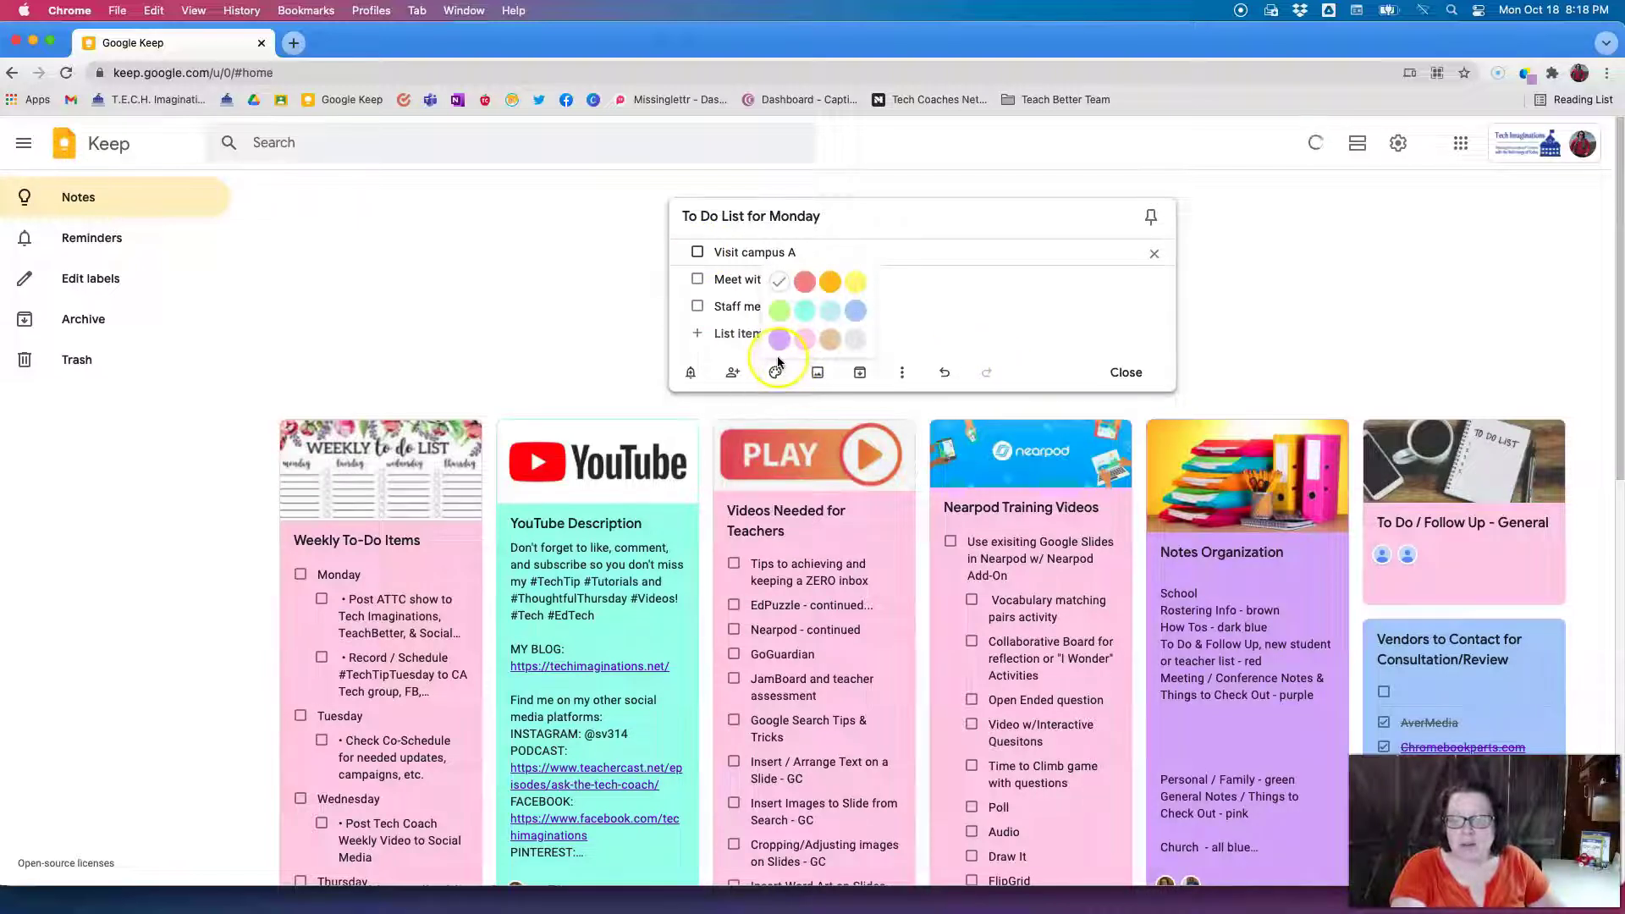
{"action": "left_click", "coordinate": [779, 340]}
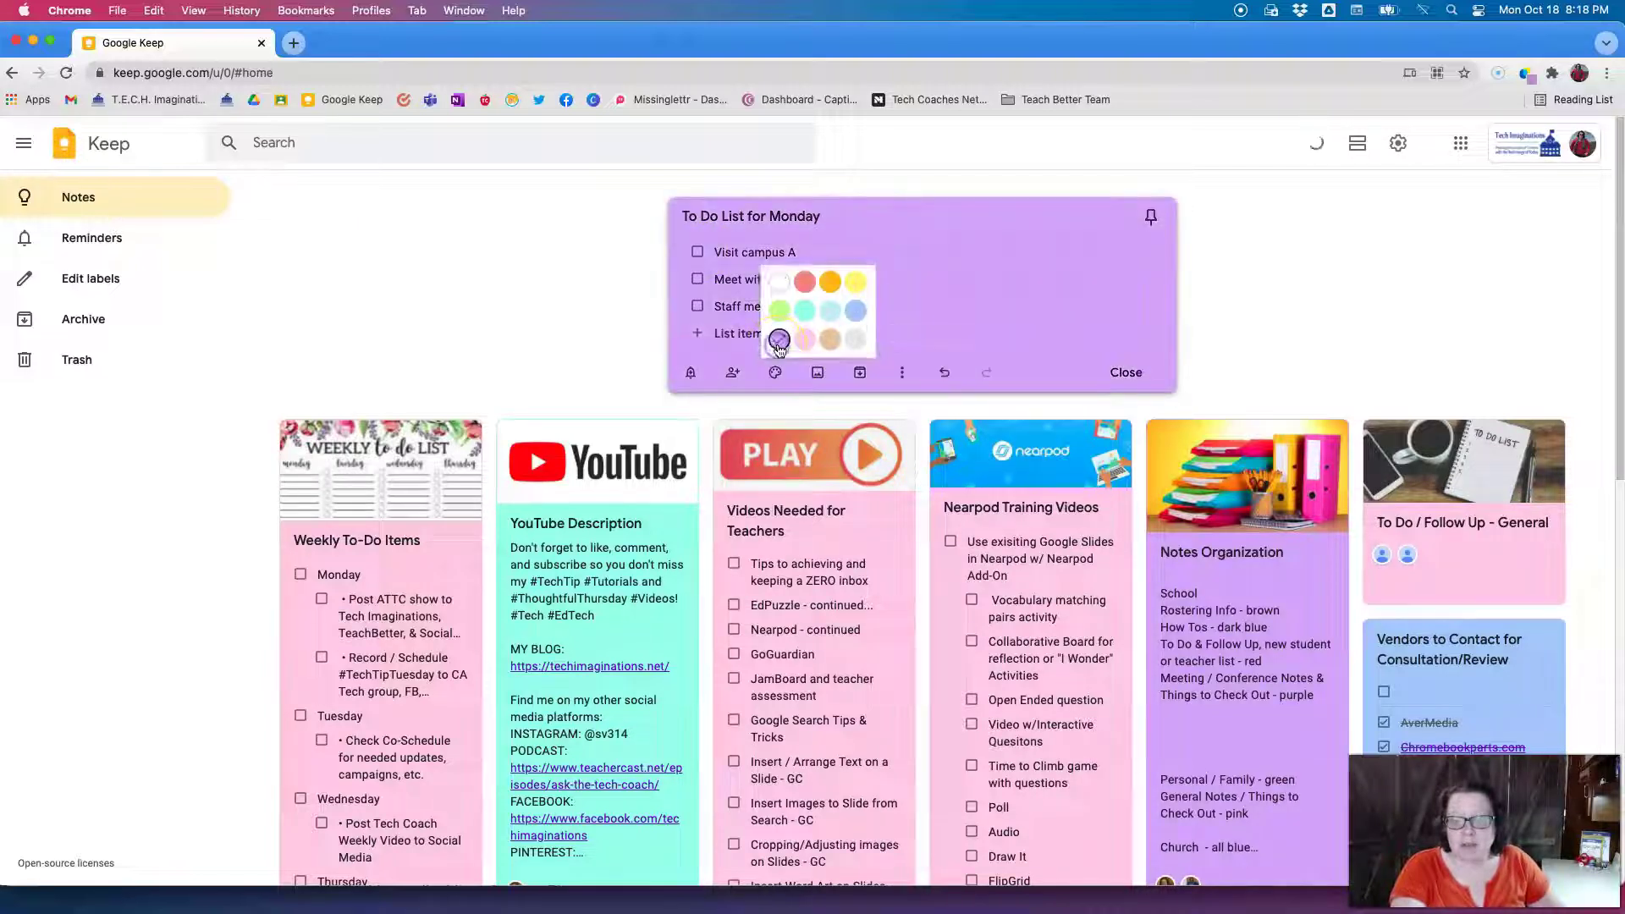
{"action": "left_click", "coordinate": [830, 338]}
{"action": "left_click", "coordinate": [857, 339]}
{"action": "left_click", "coordinate": [856, 281]}
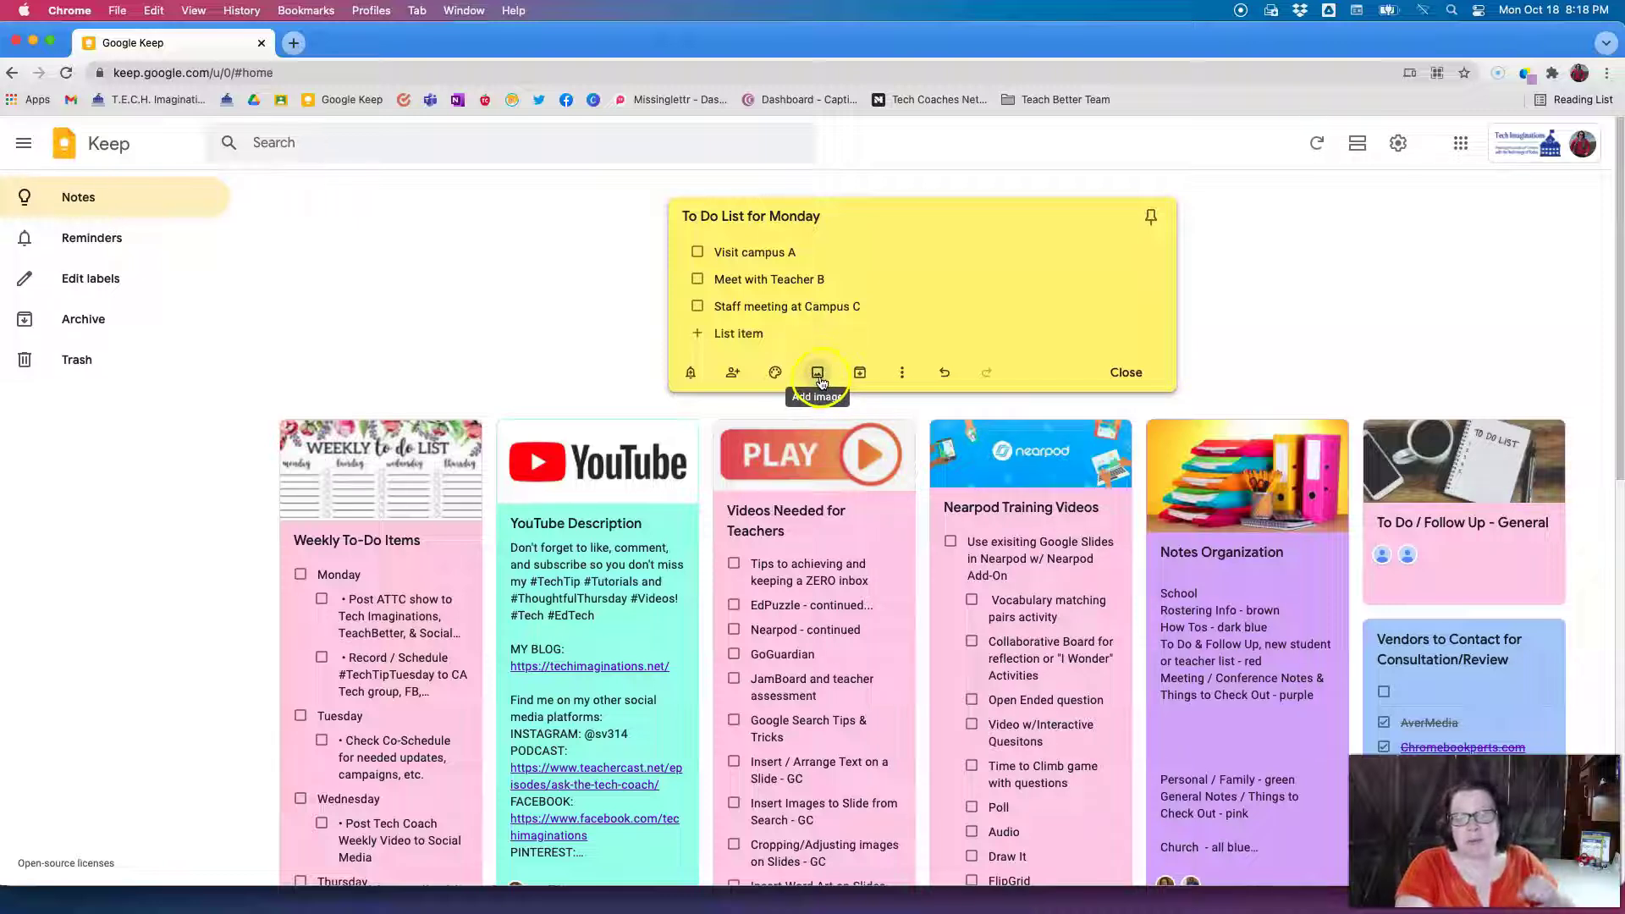
Close the yellow checklist note to save it into the notes grid.
{"action": "left_click", "coordinate": [1126, 372]}
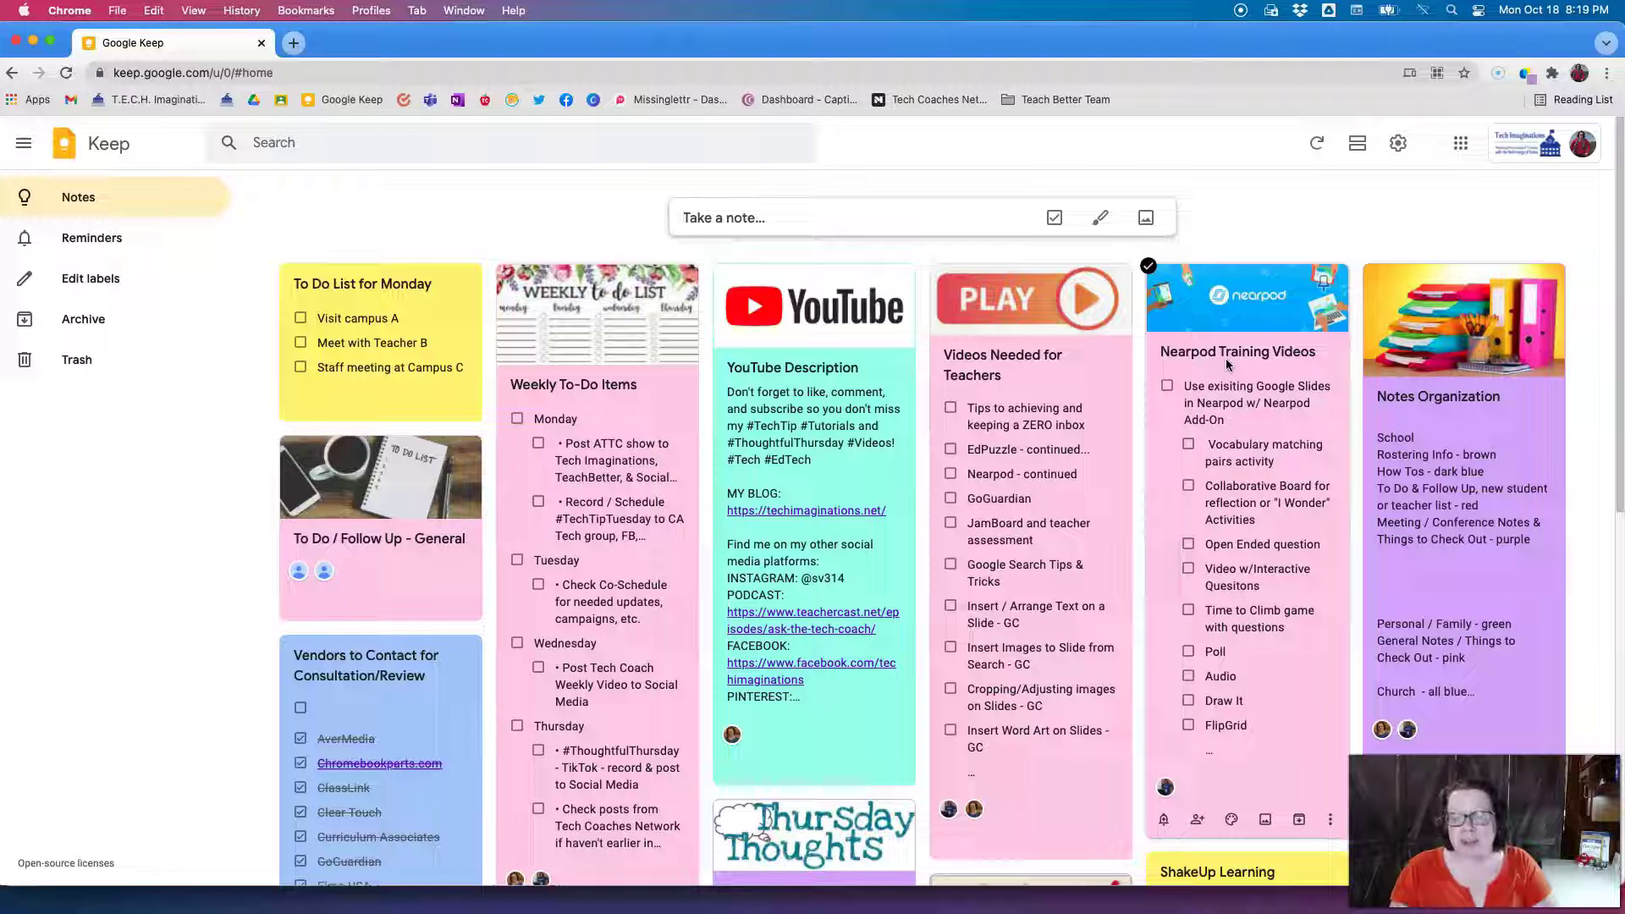
Reopen the note, insert youtube1.png as its header image, and close it.
{"action": "left_click", "coordinate": [450, 315]}
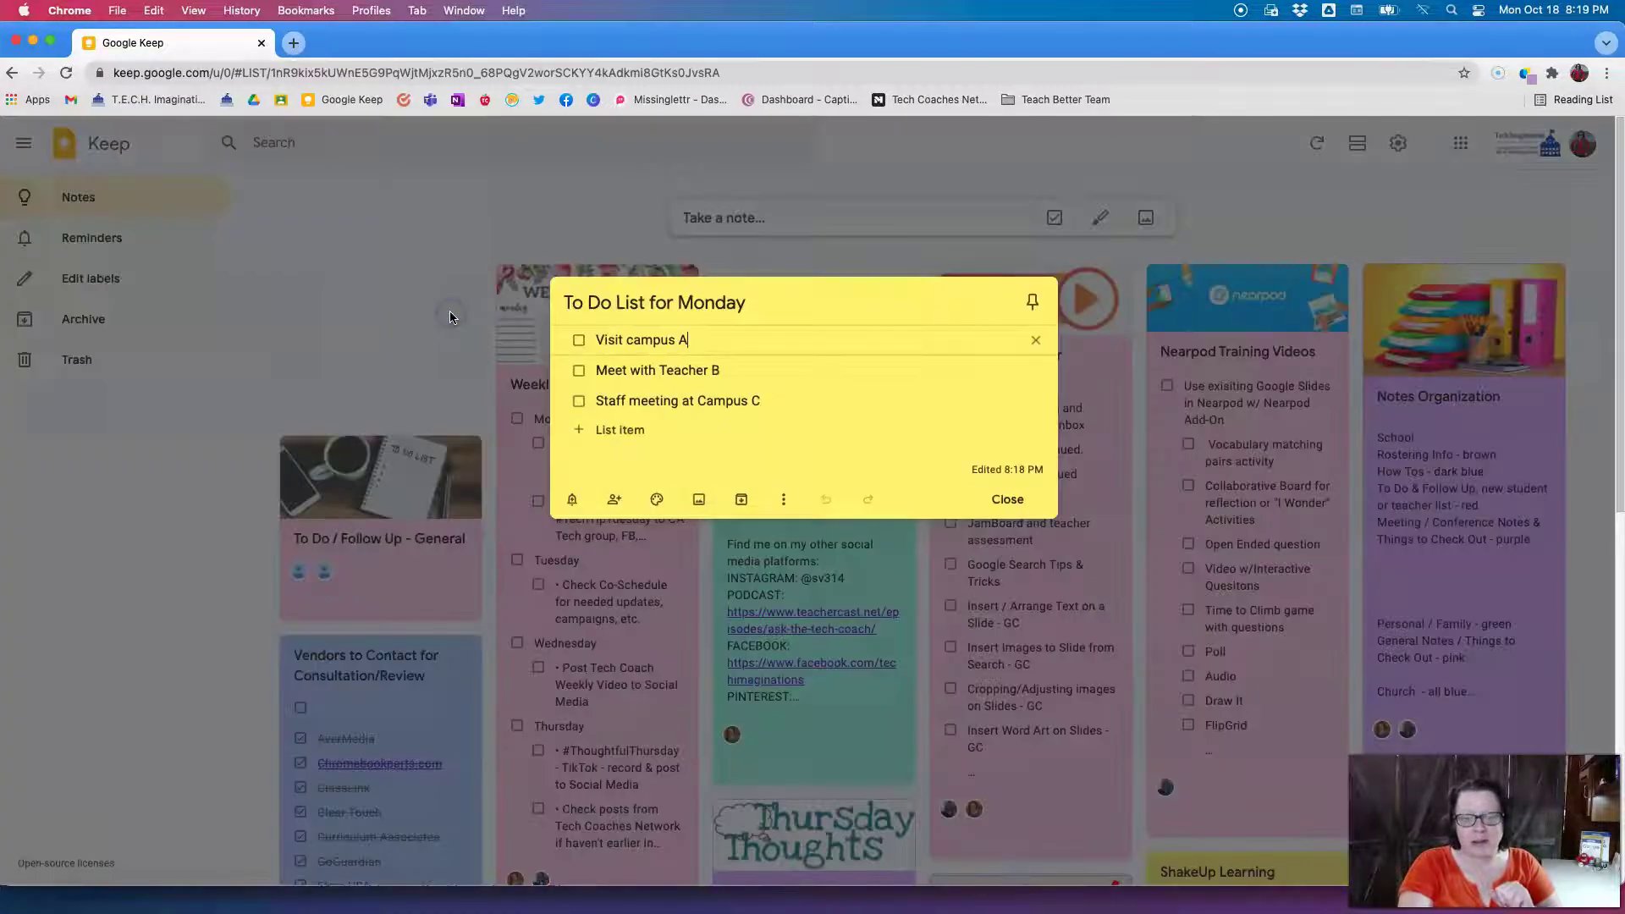
{"action": "left_click", "coordinate": [699, 500]}
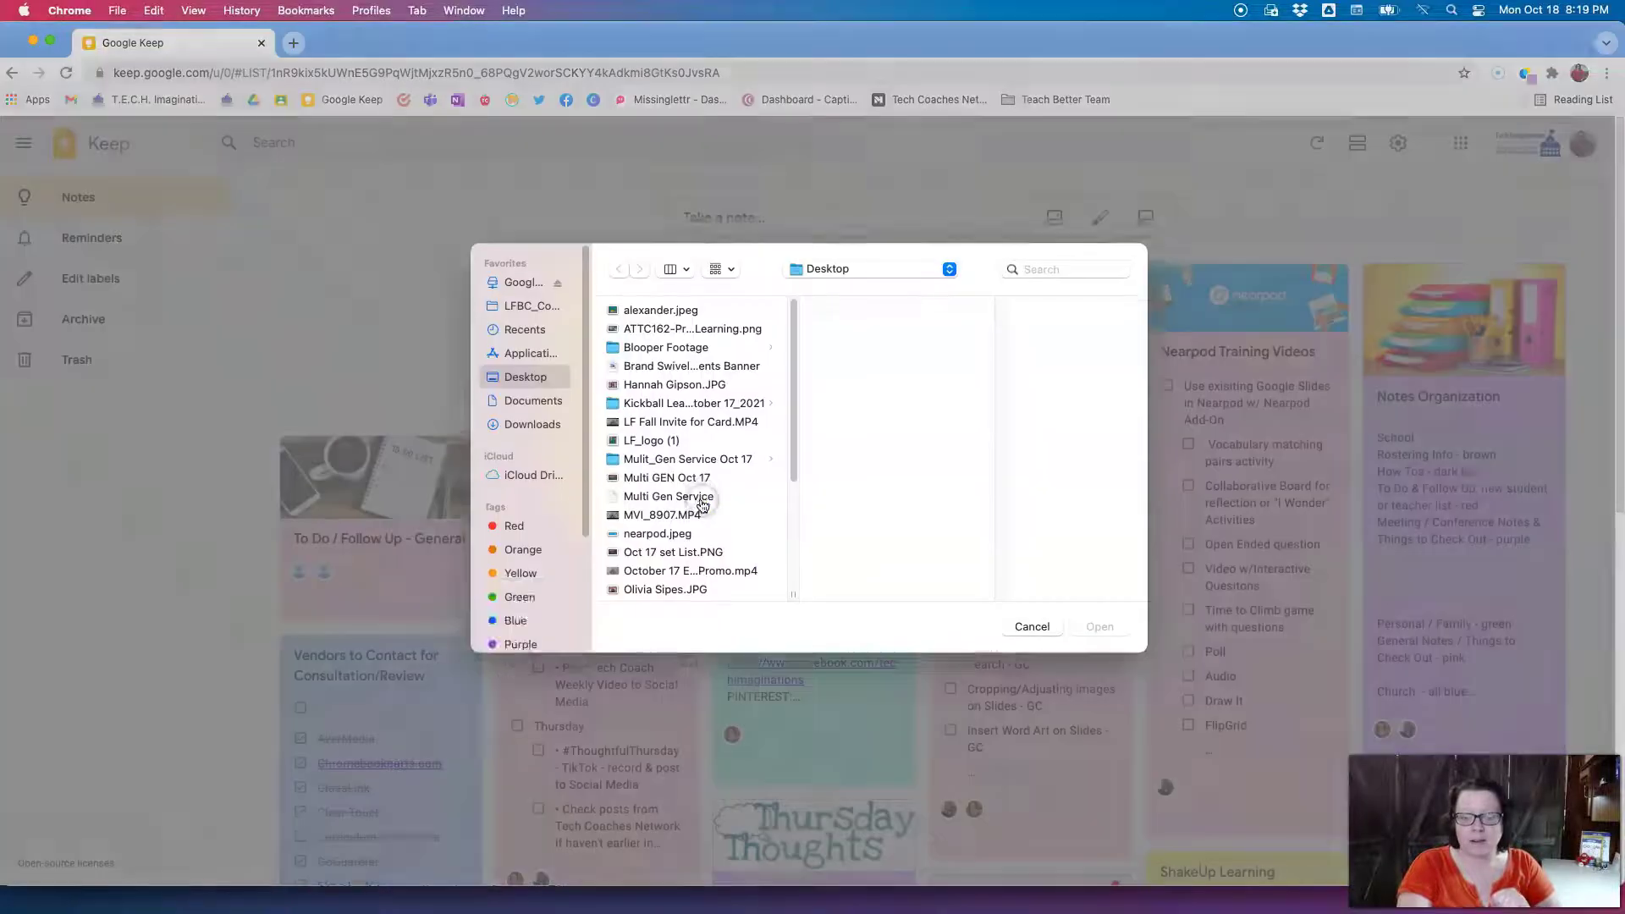
{"action": "scroll", "coordinate": [701, 503], "scroll_direction": "down", "scroll_amount": 5}
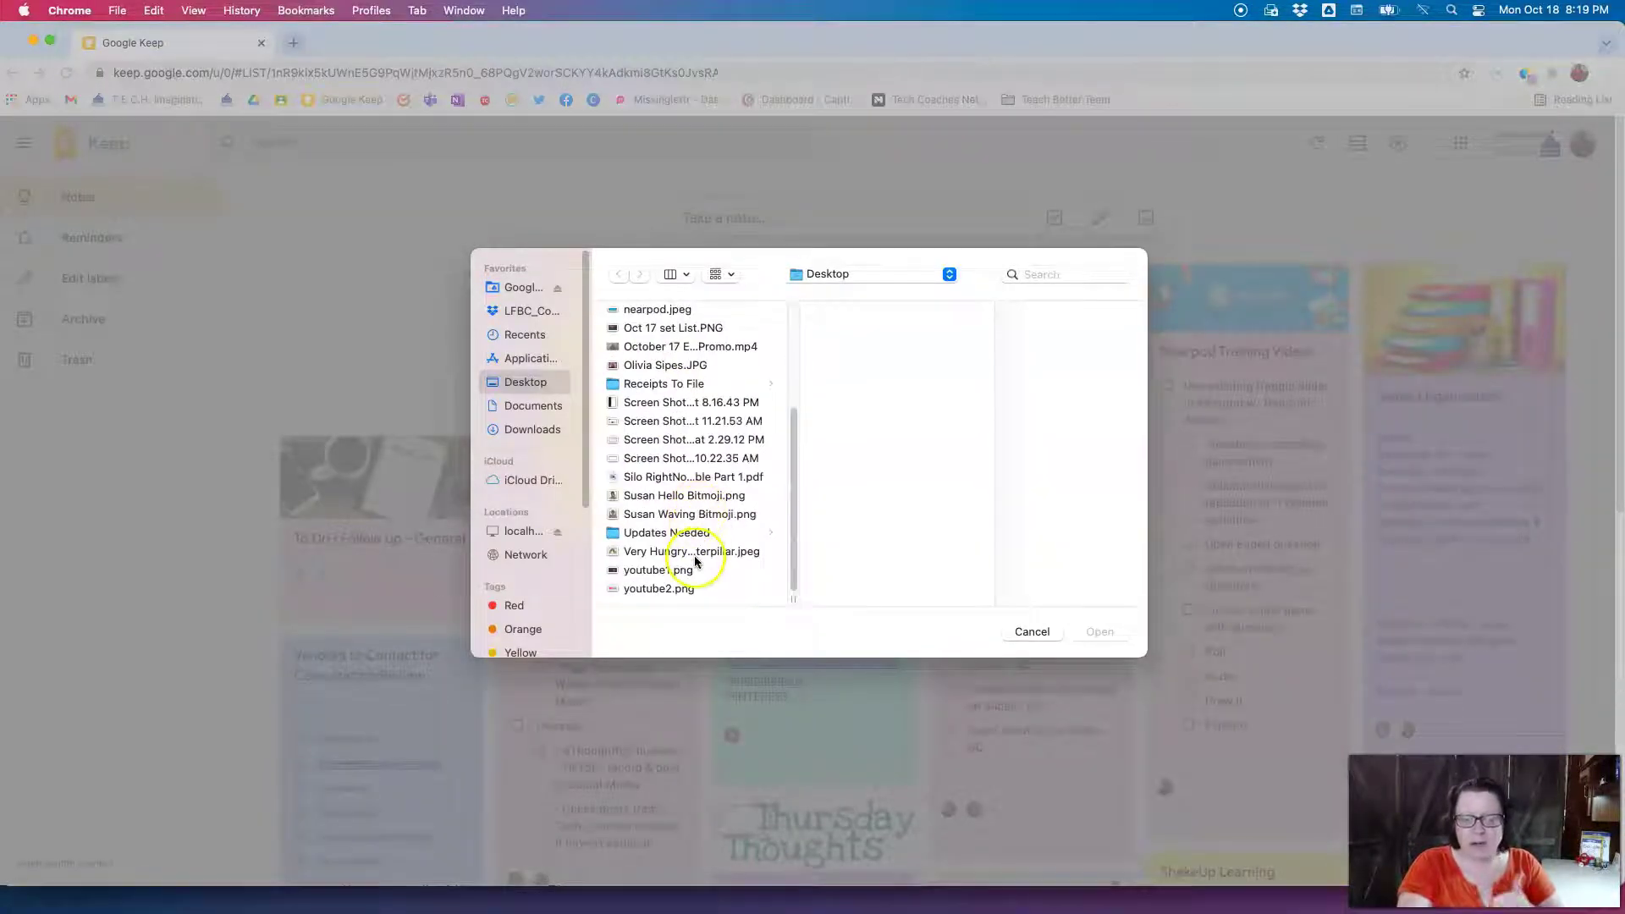
{"action": "left_click", "coordinate": [640, 573]}
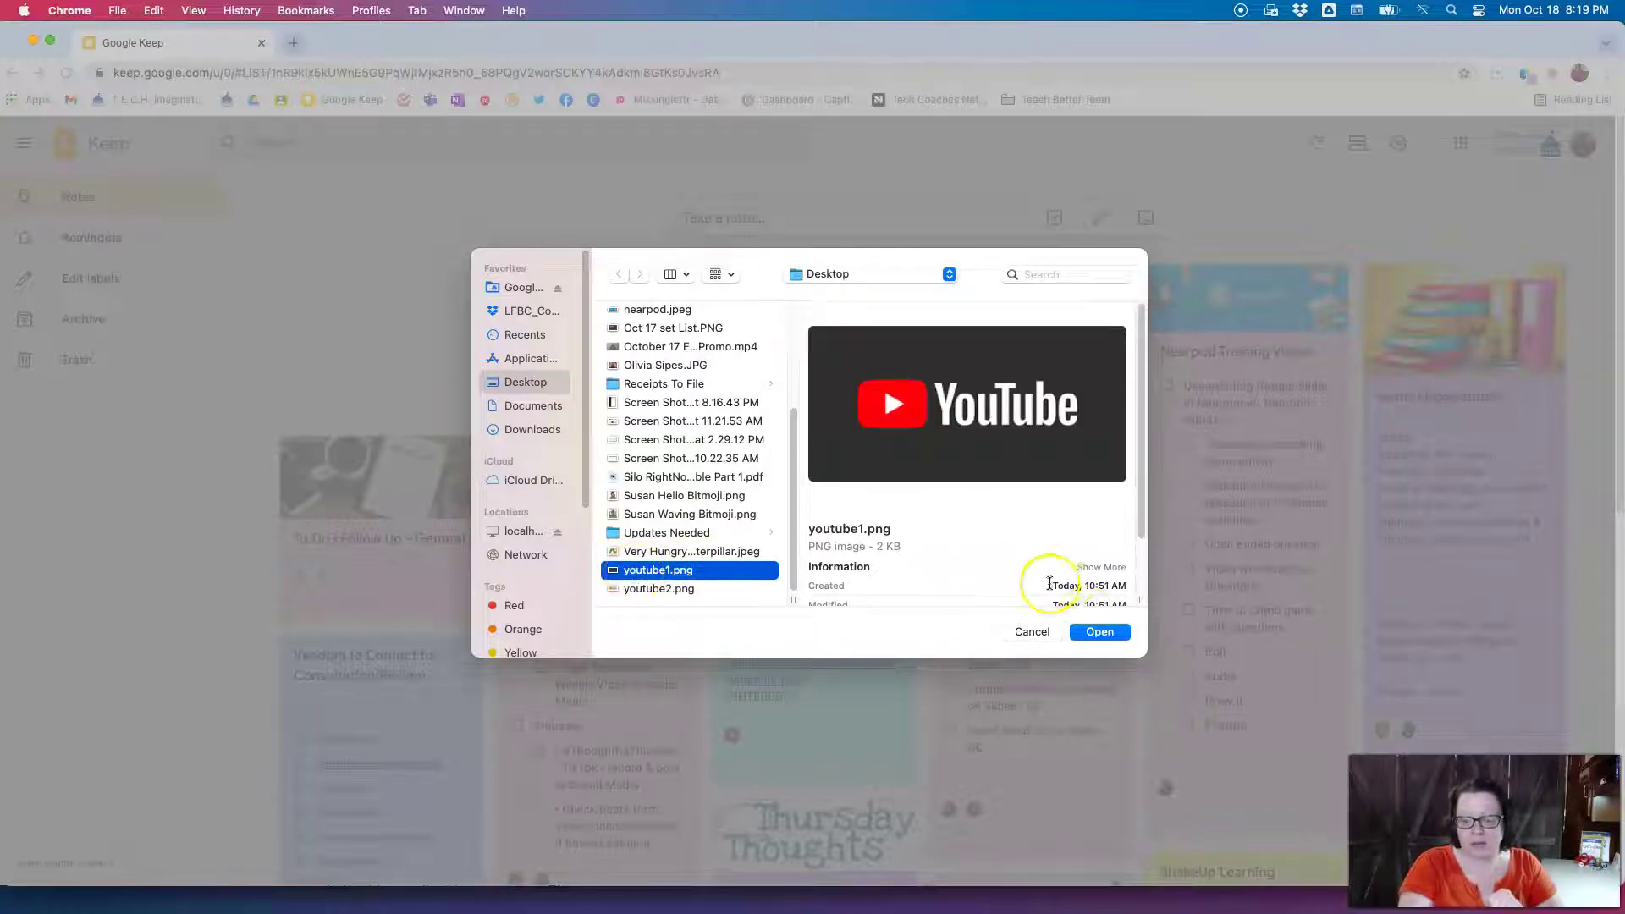
{"action": "left_click", "coordinate": [1111, 640]}
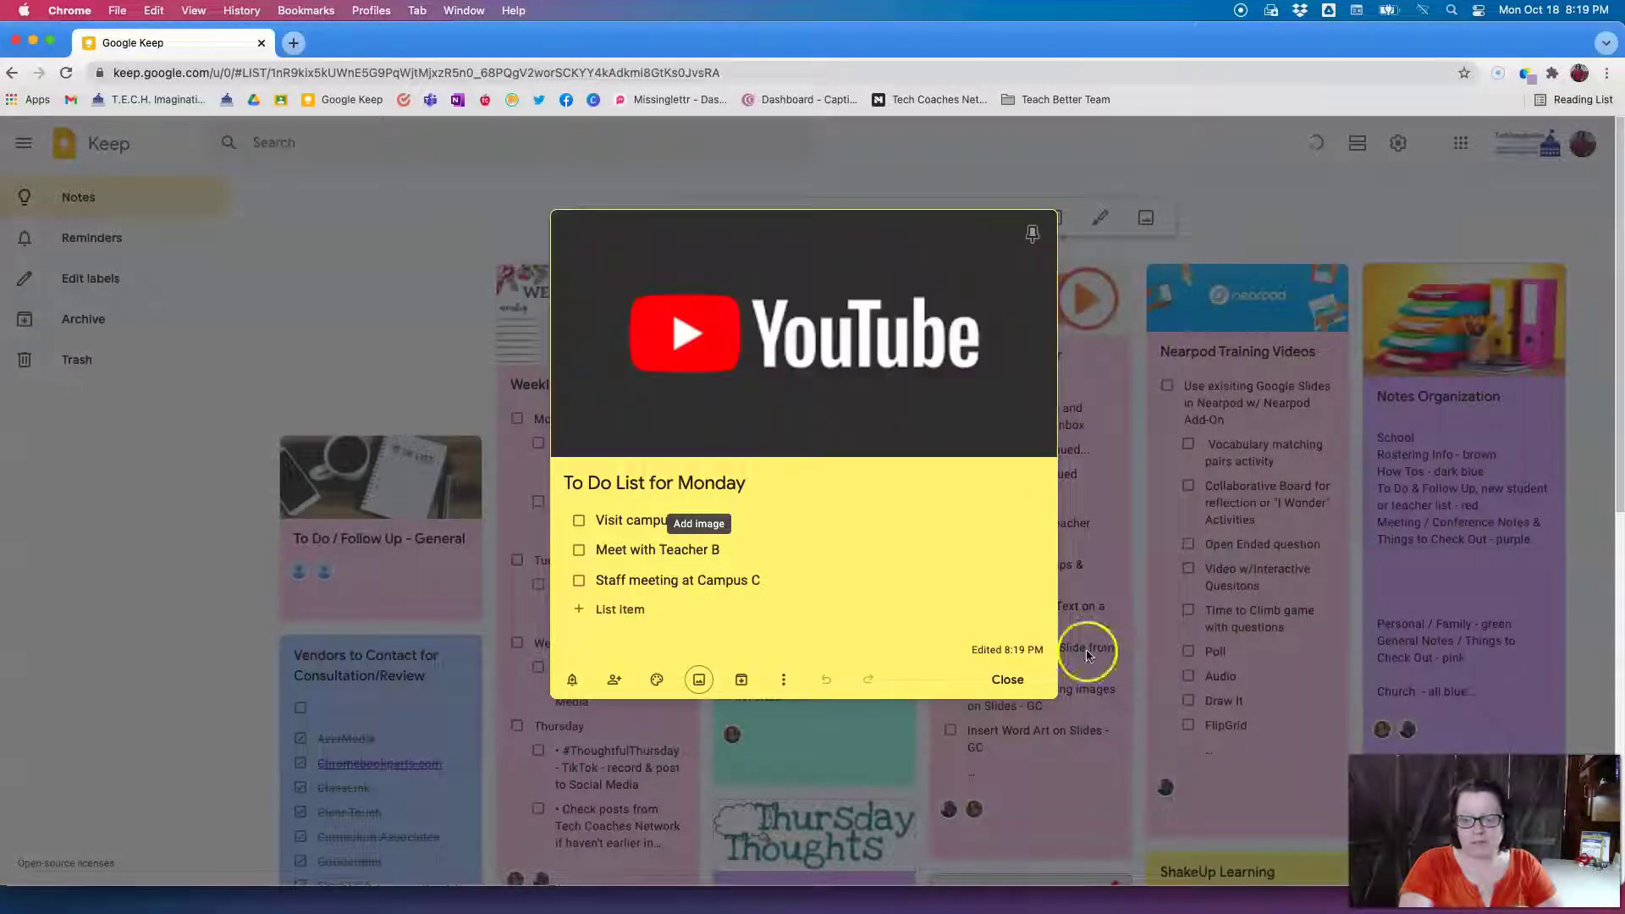
{"action": "left_click", "coordinate": [1007, 680]}
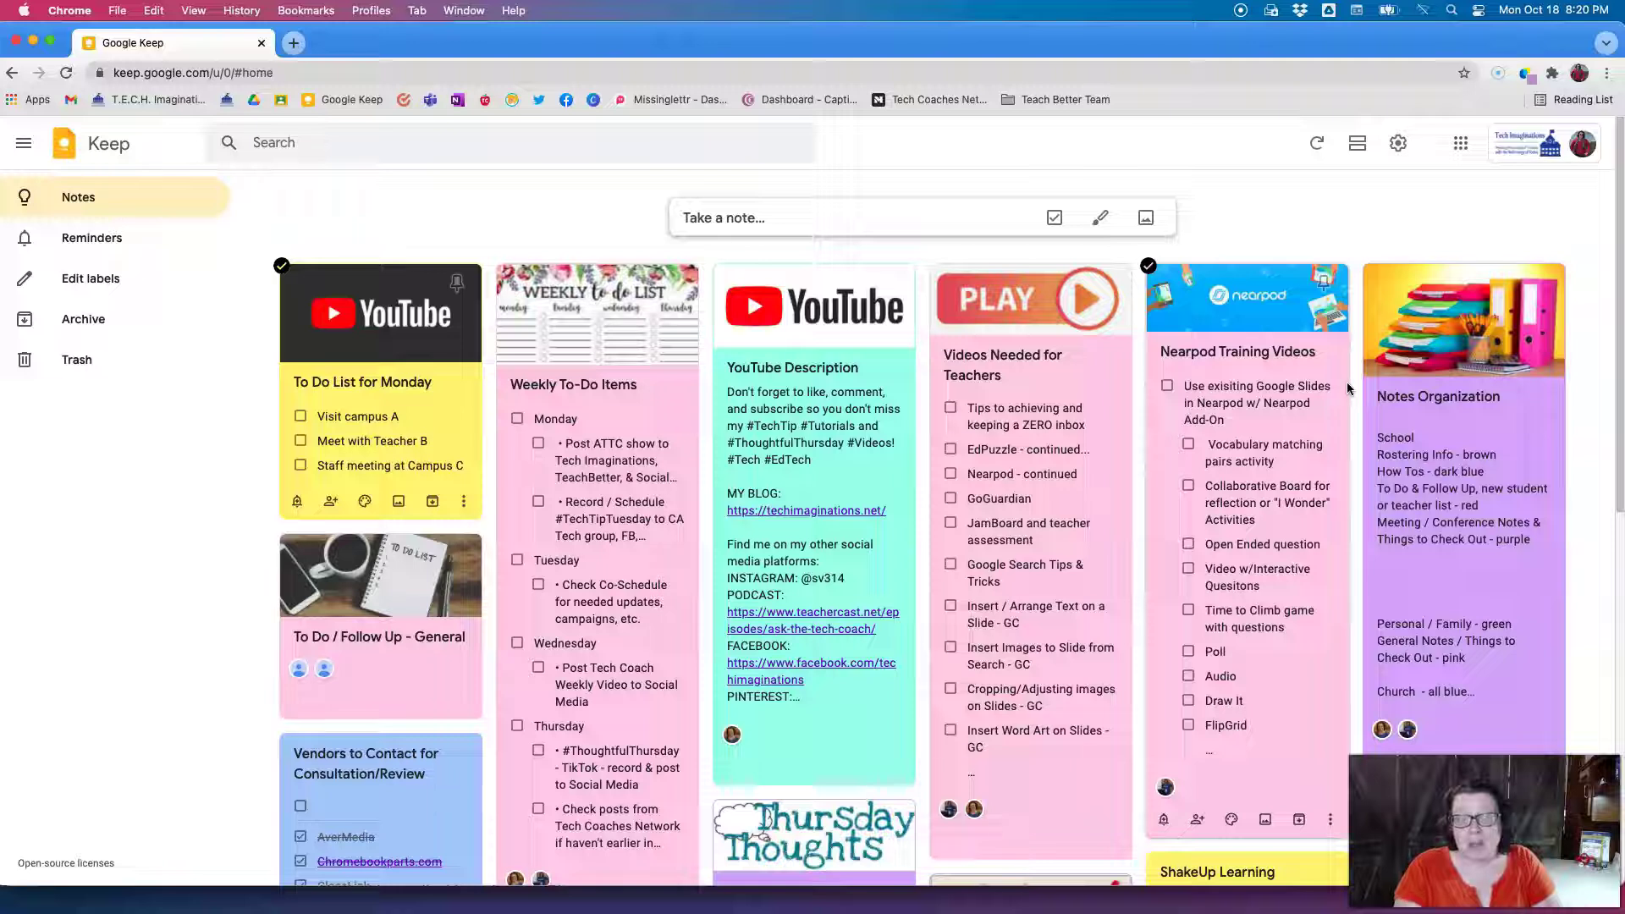
Scroll the notes, reopen and close the To Do List for Monday note, then click its More button.
{"action": "scroll", "coordinate": [1088, 446], "scroll_direction": "down", "scroll_amount": 5}
{"action": "scroll", "coordinate": [976, 611], "scroll_direction": "down", "scroll_amount": 10}
{"action": "scroll", "coordinate": [730, 525], "scroll_direction": "up", "scroll_amount": 13}
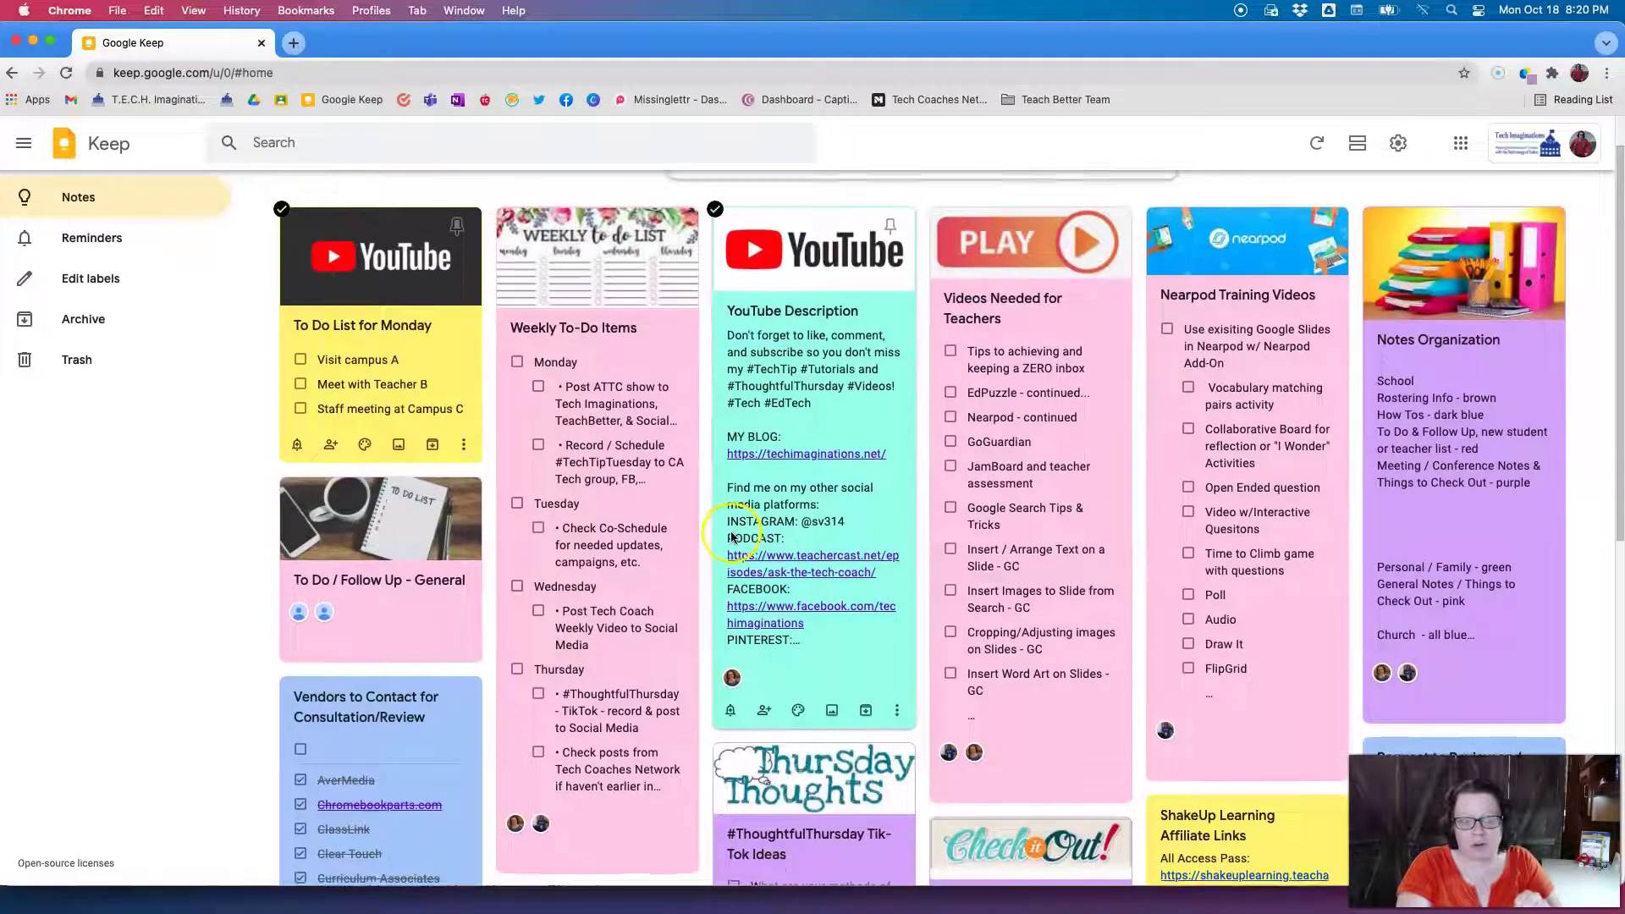
{"action": "scroll", "coordinate": [592, 465], "scroll_direction": "up", "scroll_amount": 2}
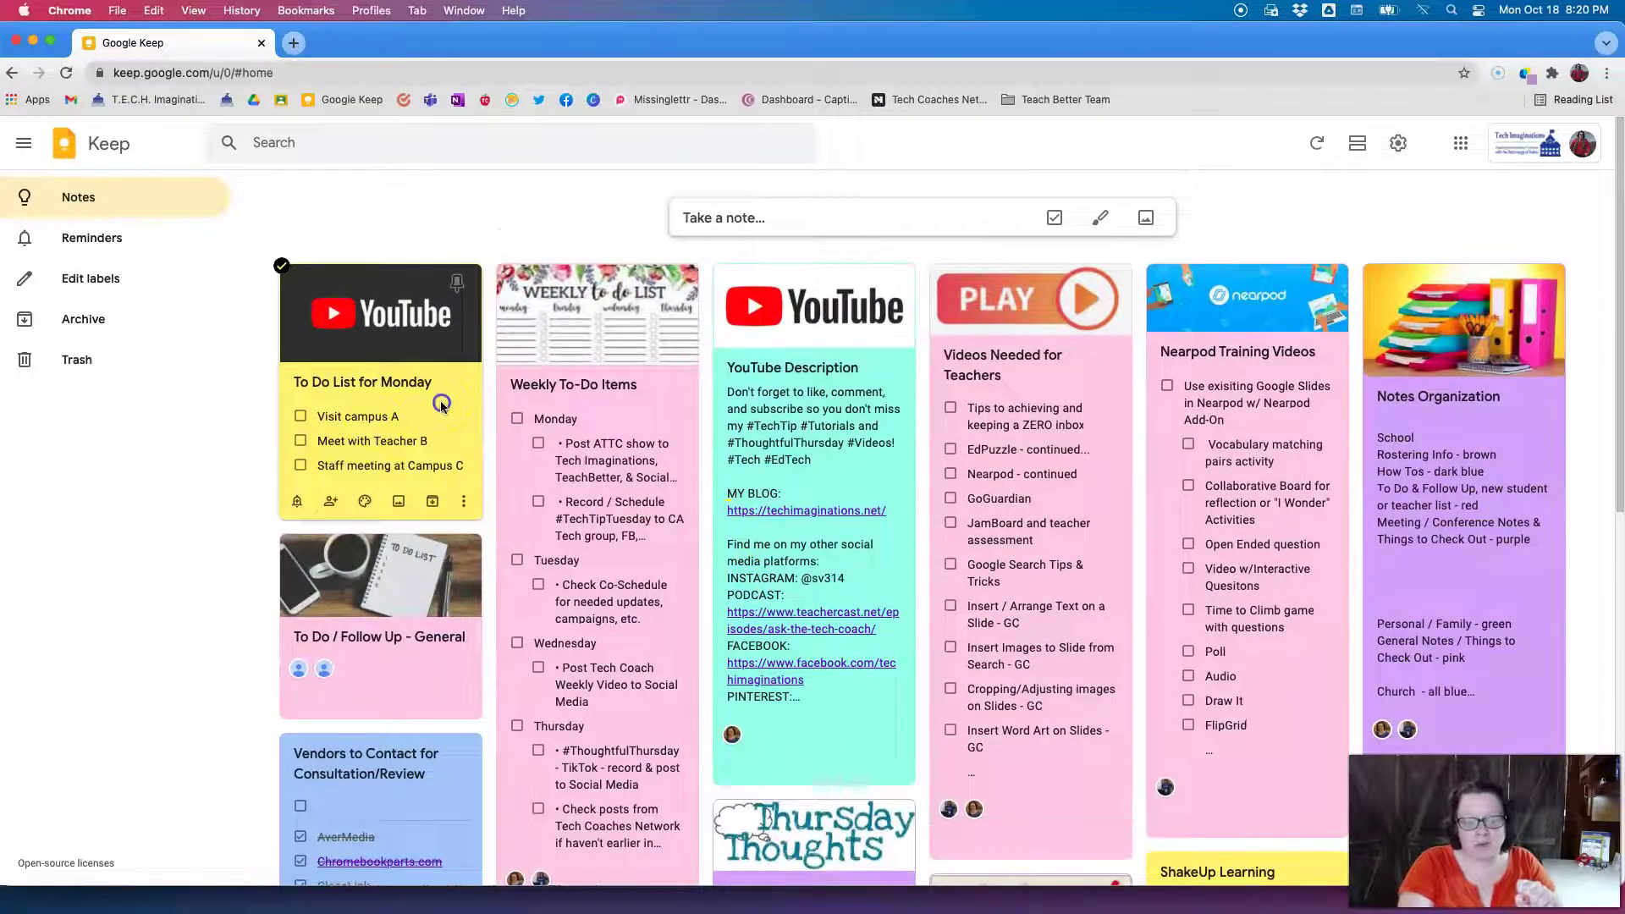
{"action": "left_click", "coordinate": [440, 399]}
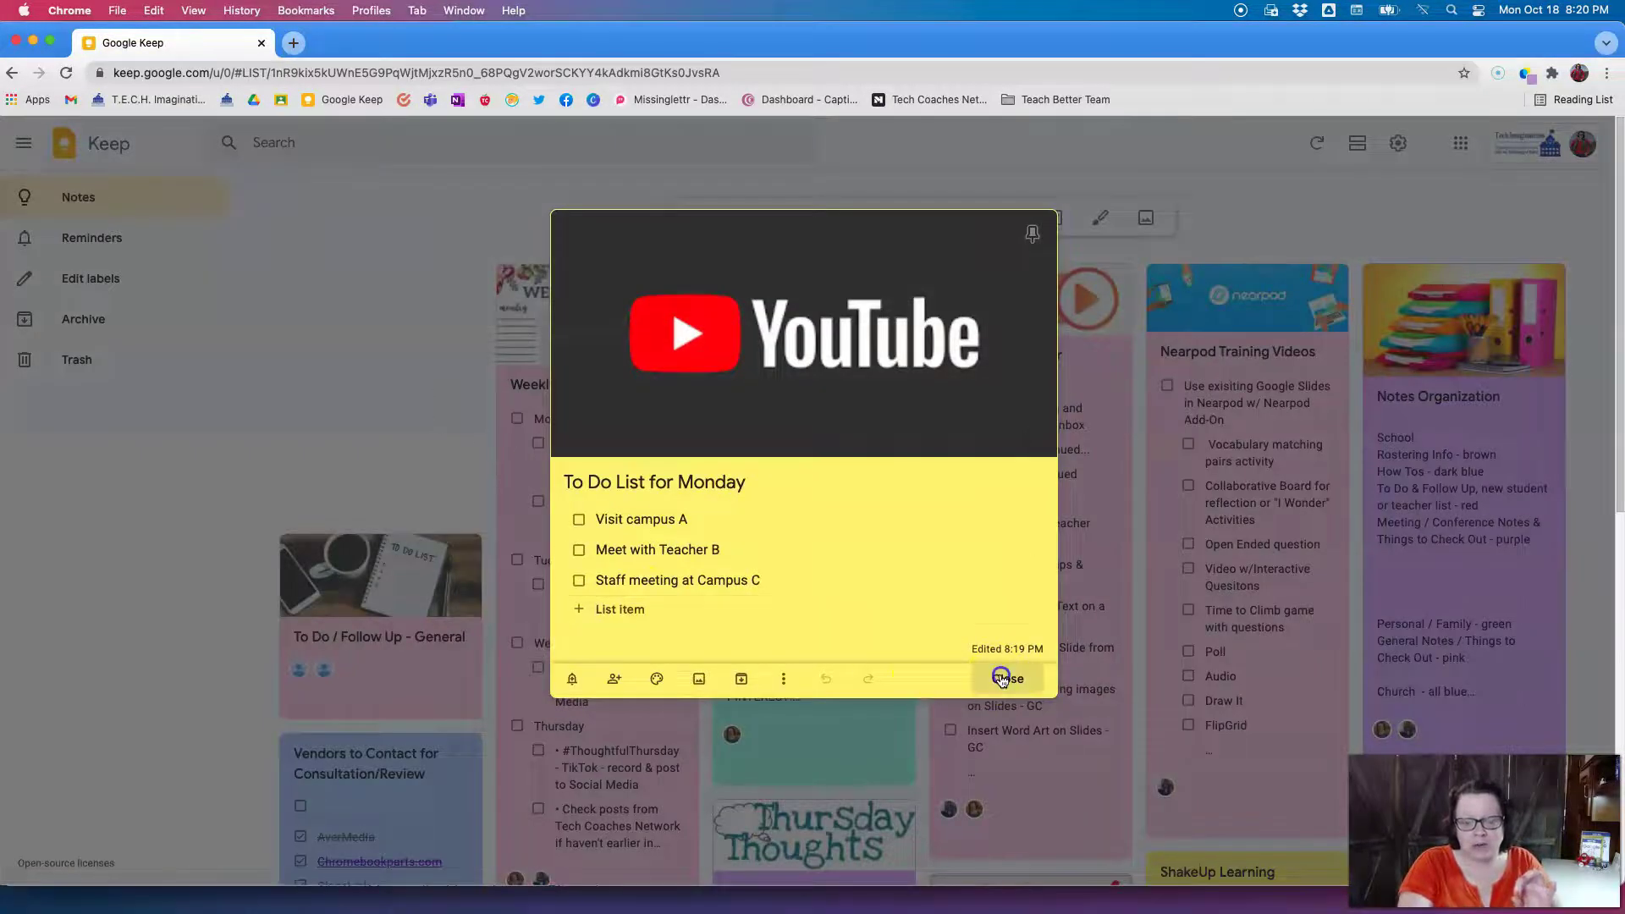
{"action": "left_click", "coordinate": [1001, 678]}
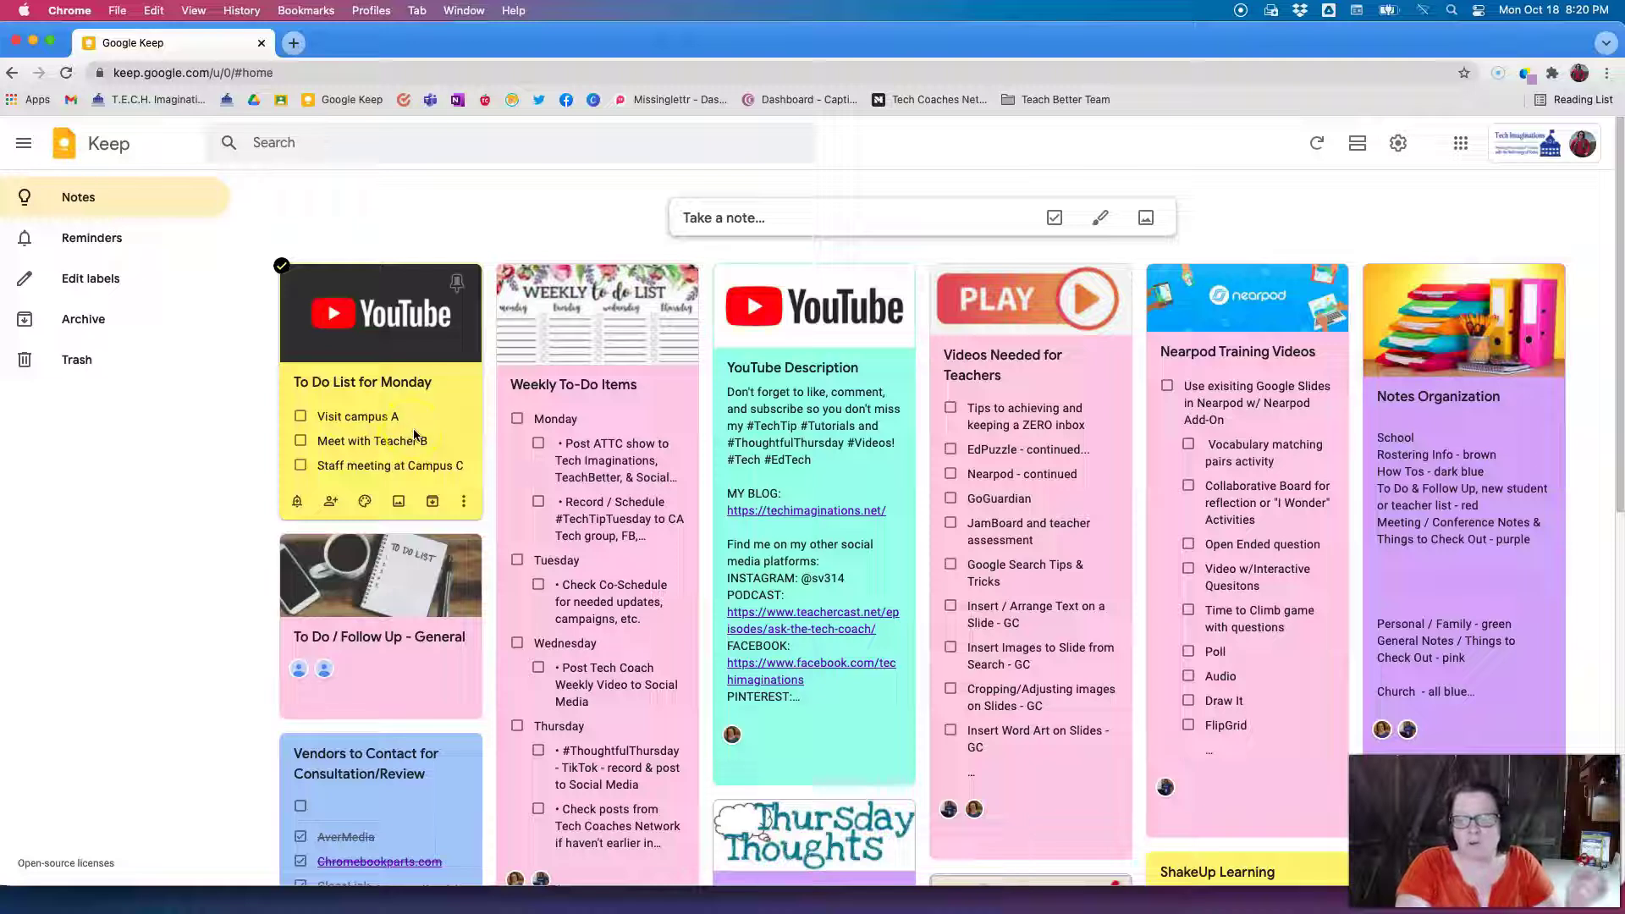
{"action": "left_click", "coordinate": [552, 472]}
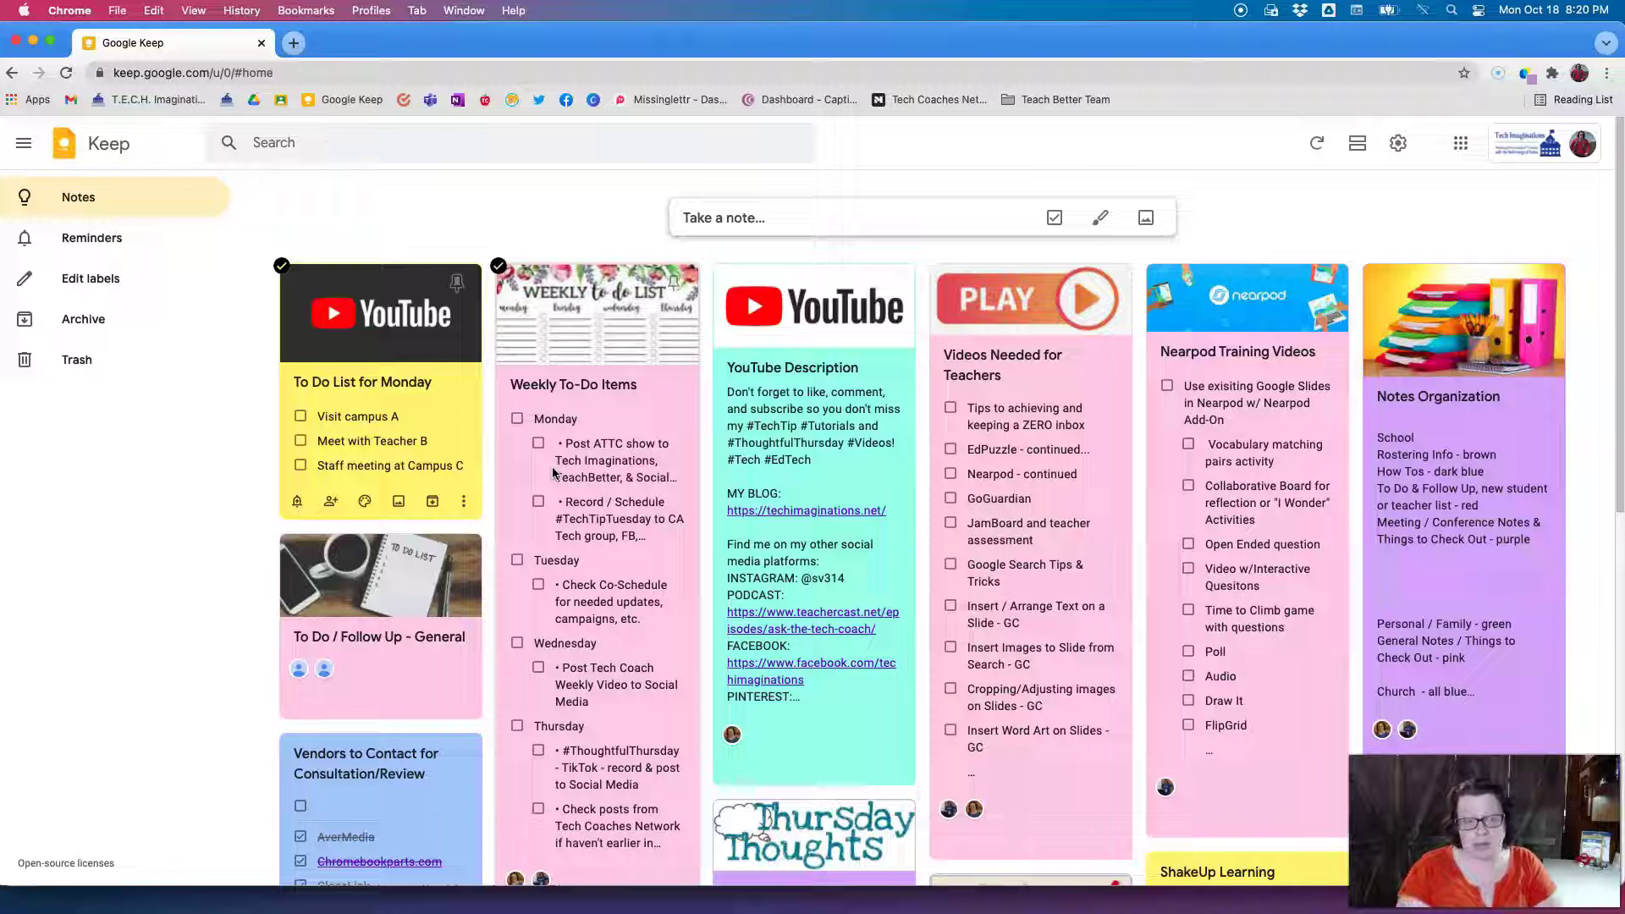
Create and apply a new 'Video Recording' label to the Monday note, then dismiss the label box.
{"action": "left_click", "coordinate": [464, 503]}
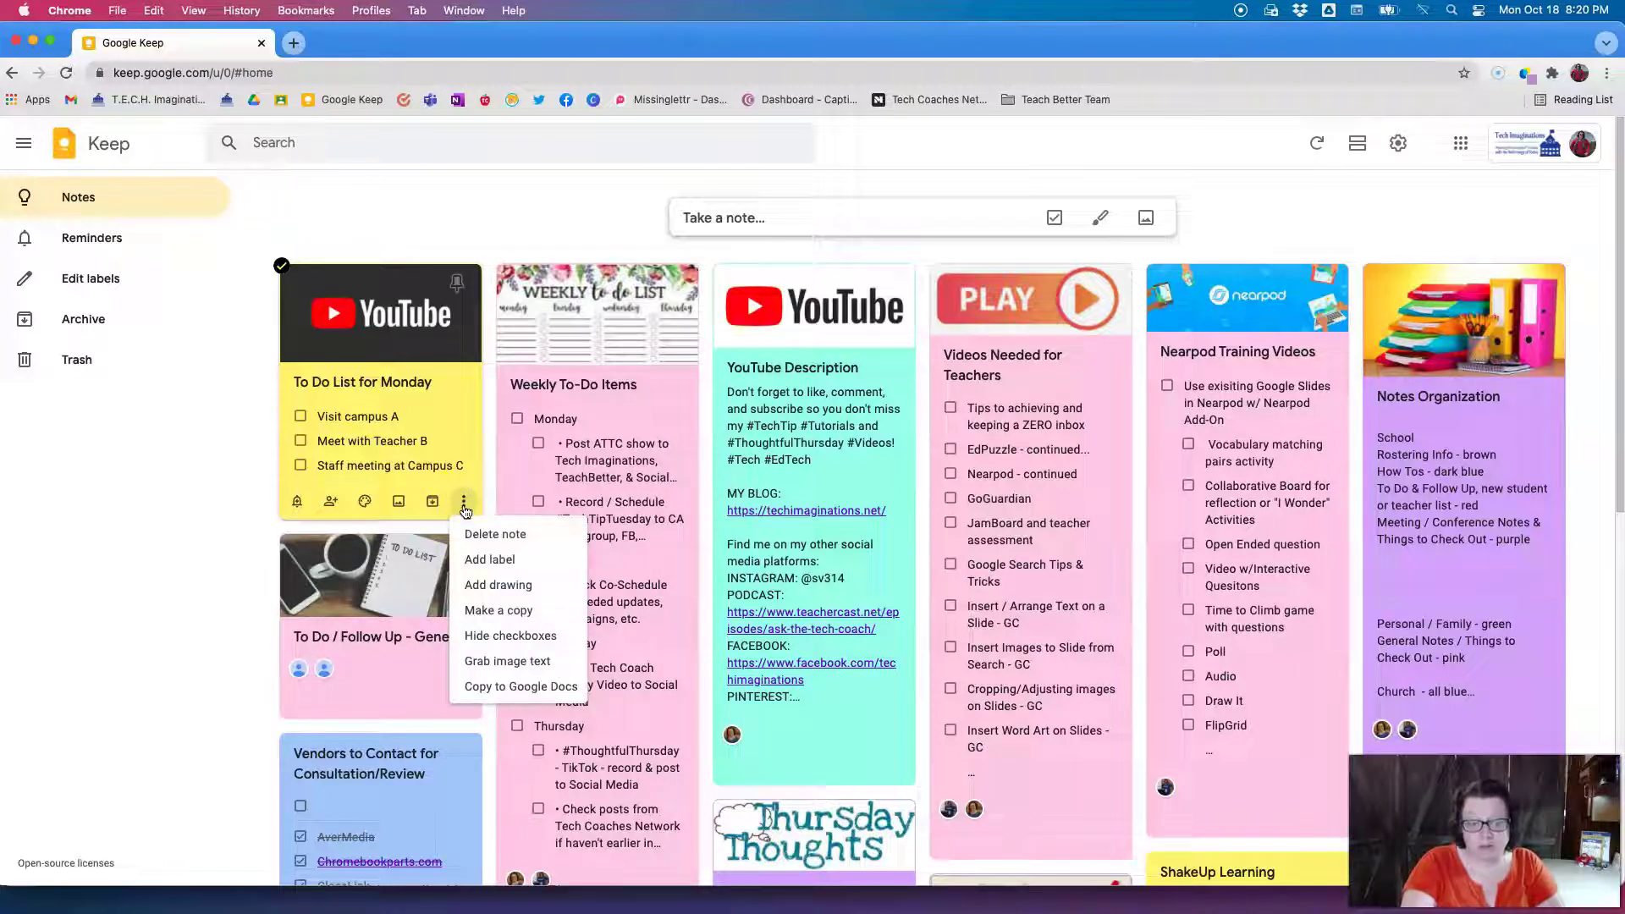
{"action": "left_click", "coordinate": [491, 560]}
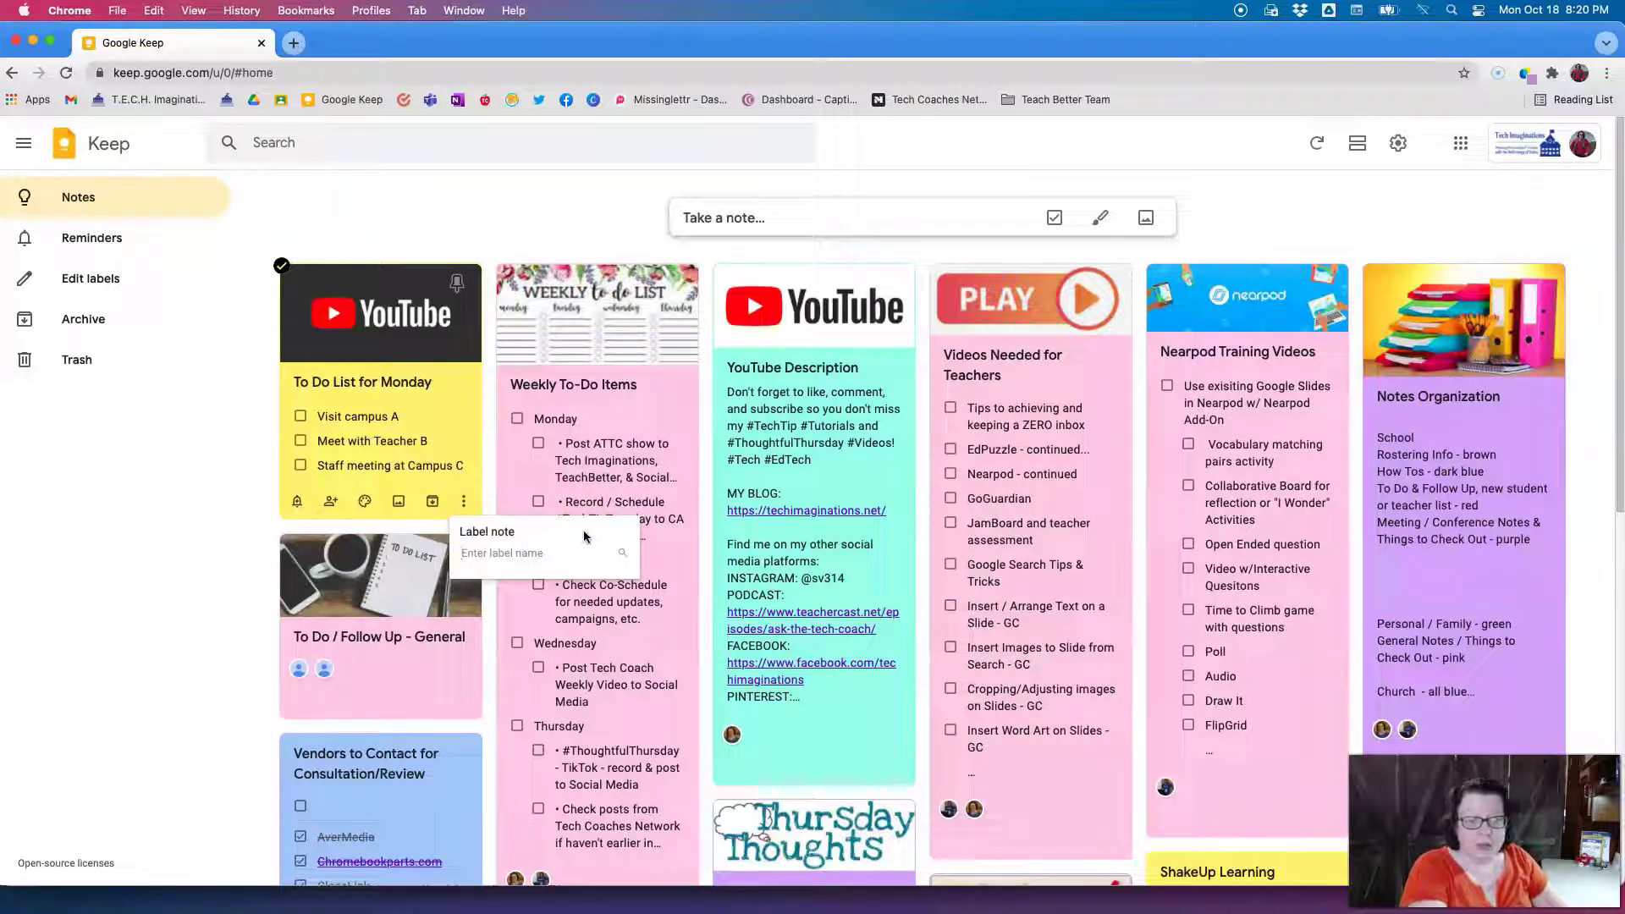
{"action": "type", "text": "Video Recording"}
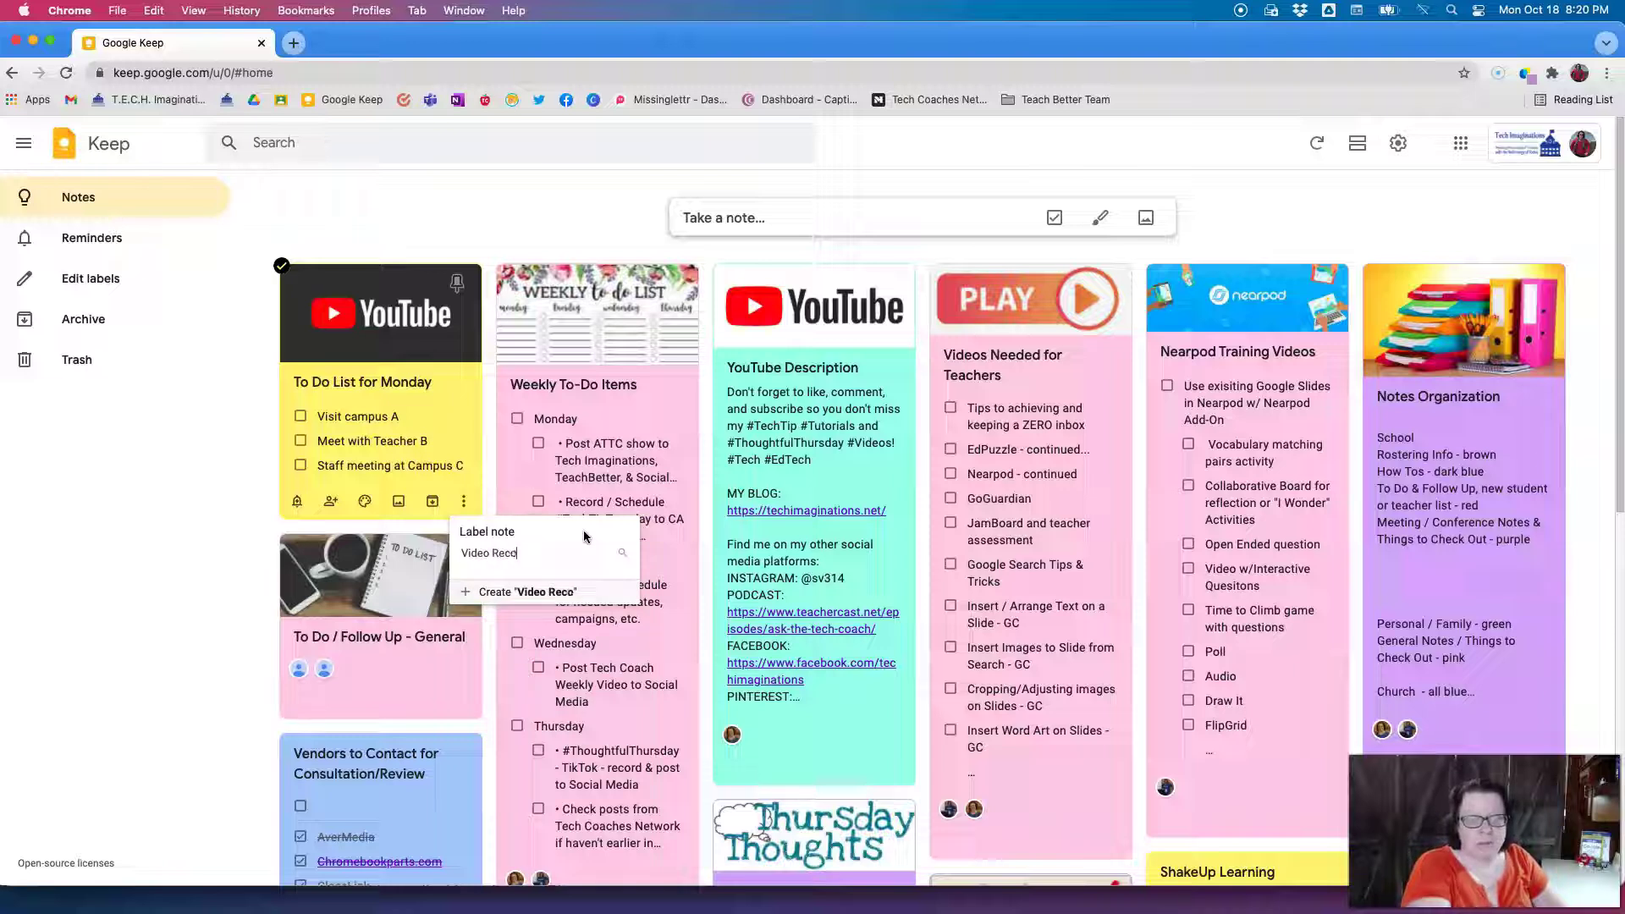
{"action": "left_click", "coordinate": [541, 592]}
{"action": "left_click", "coordinate": [164, 542]}
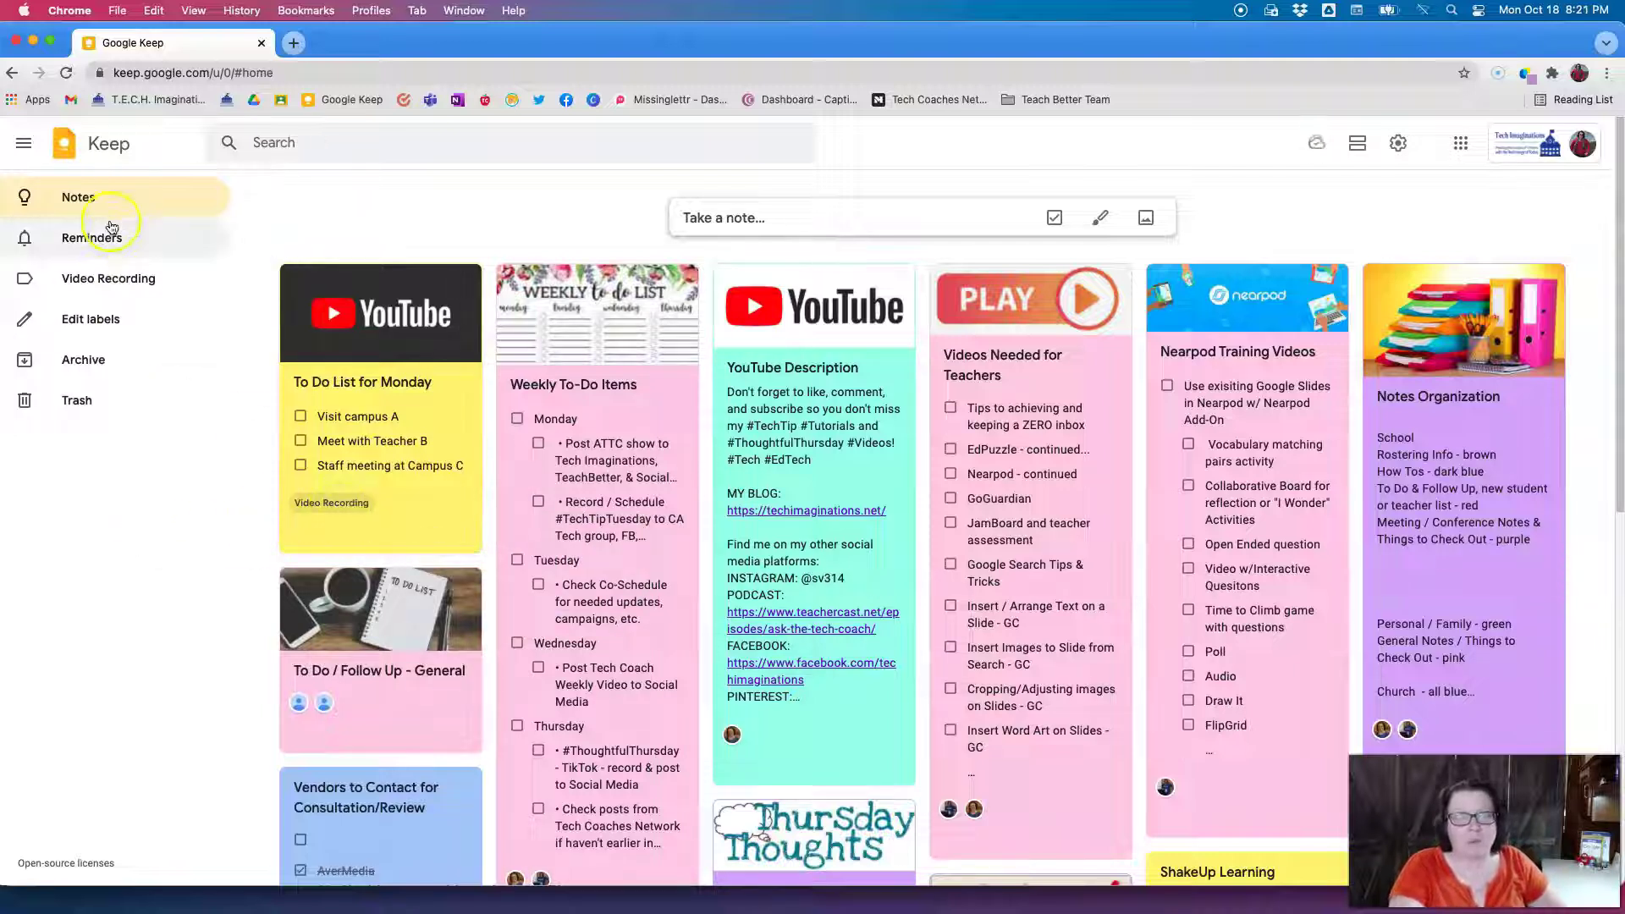
{"action": "scroll", "coordinate": [1016, 539], "scroll_direction": "down", "scroll_amount": 10}
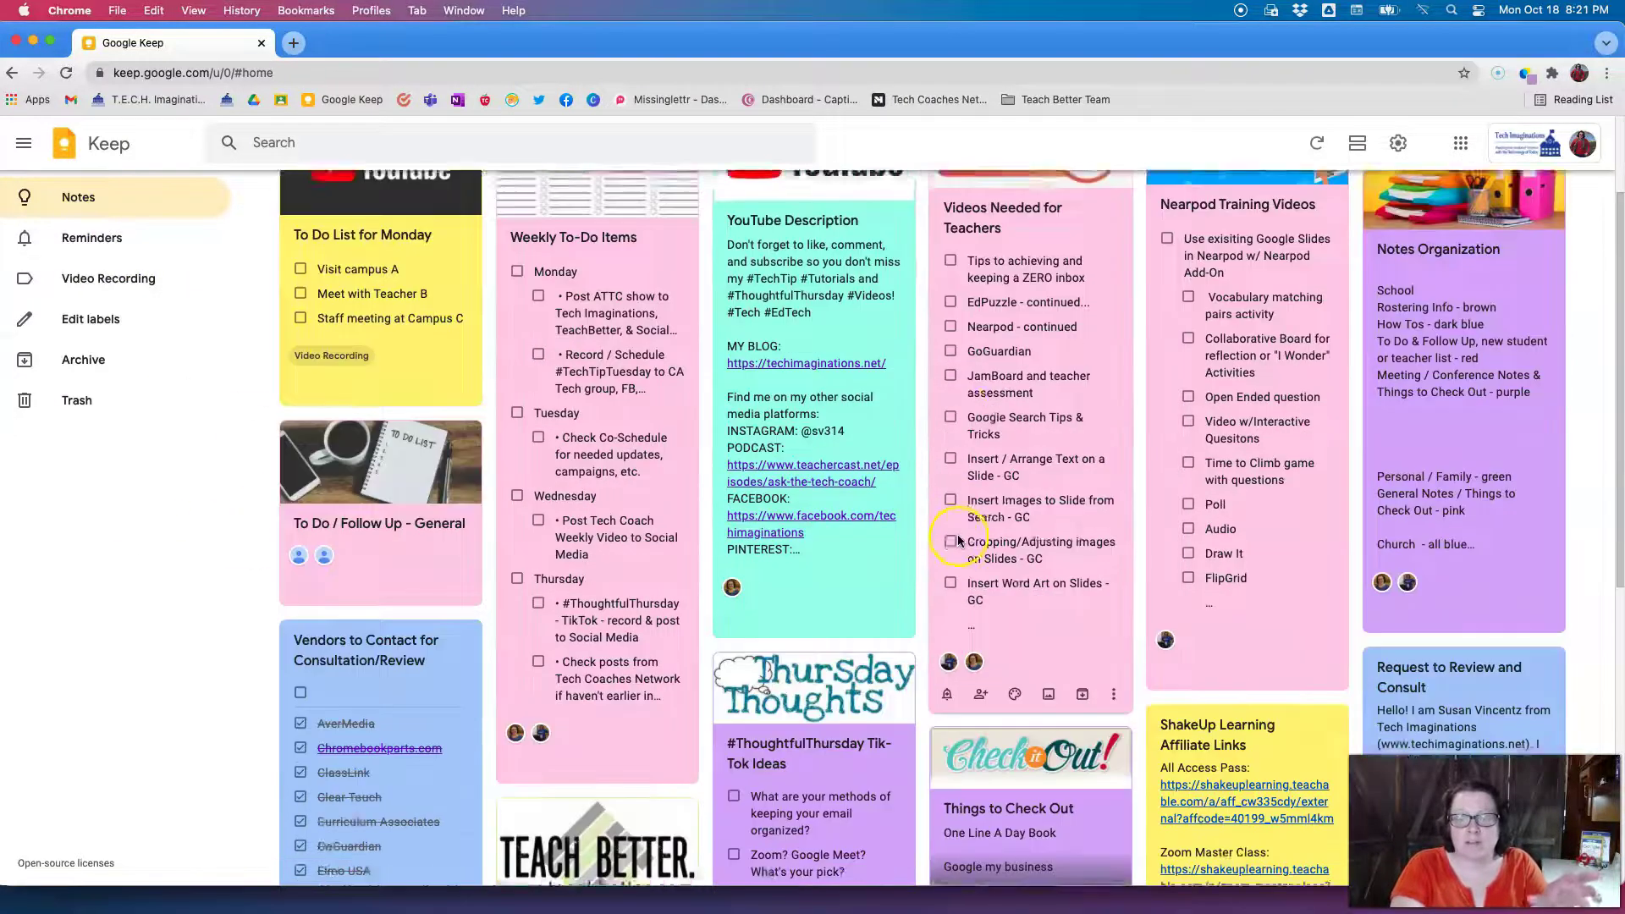
{"action": "scroll", "coordinate": [961, 543], "scroll_direction": "down", "scroll_amount": 1}
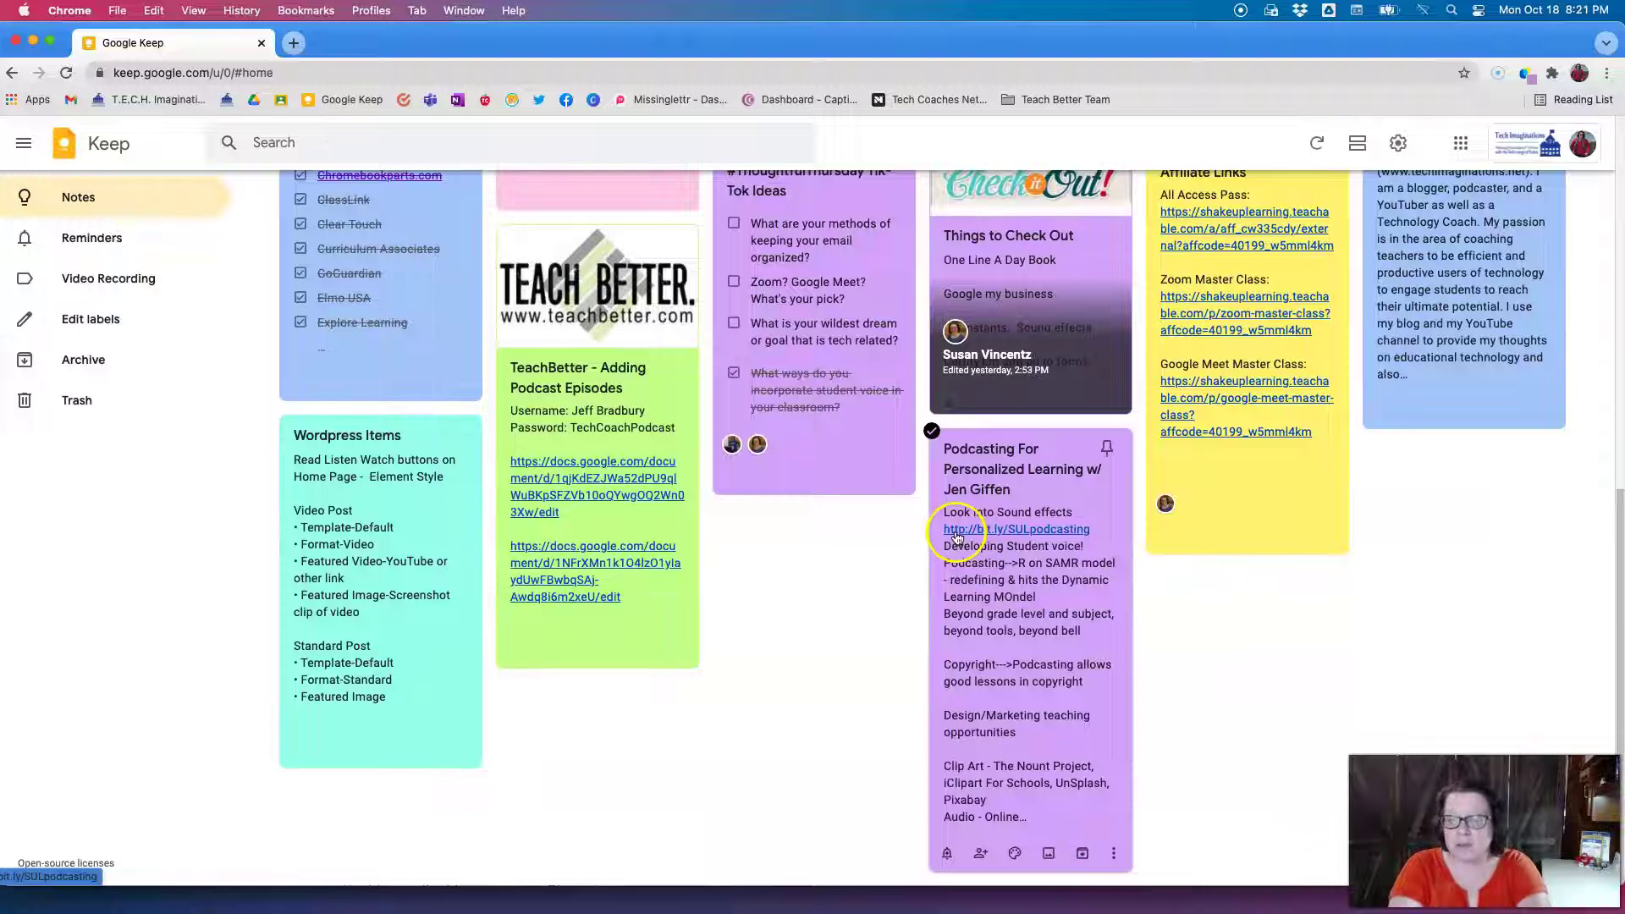
{"action": "scroll", "coordinate": [702, 461], "scroll_direction": "up", "scroll_amount": 15}
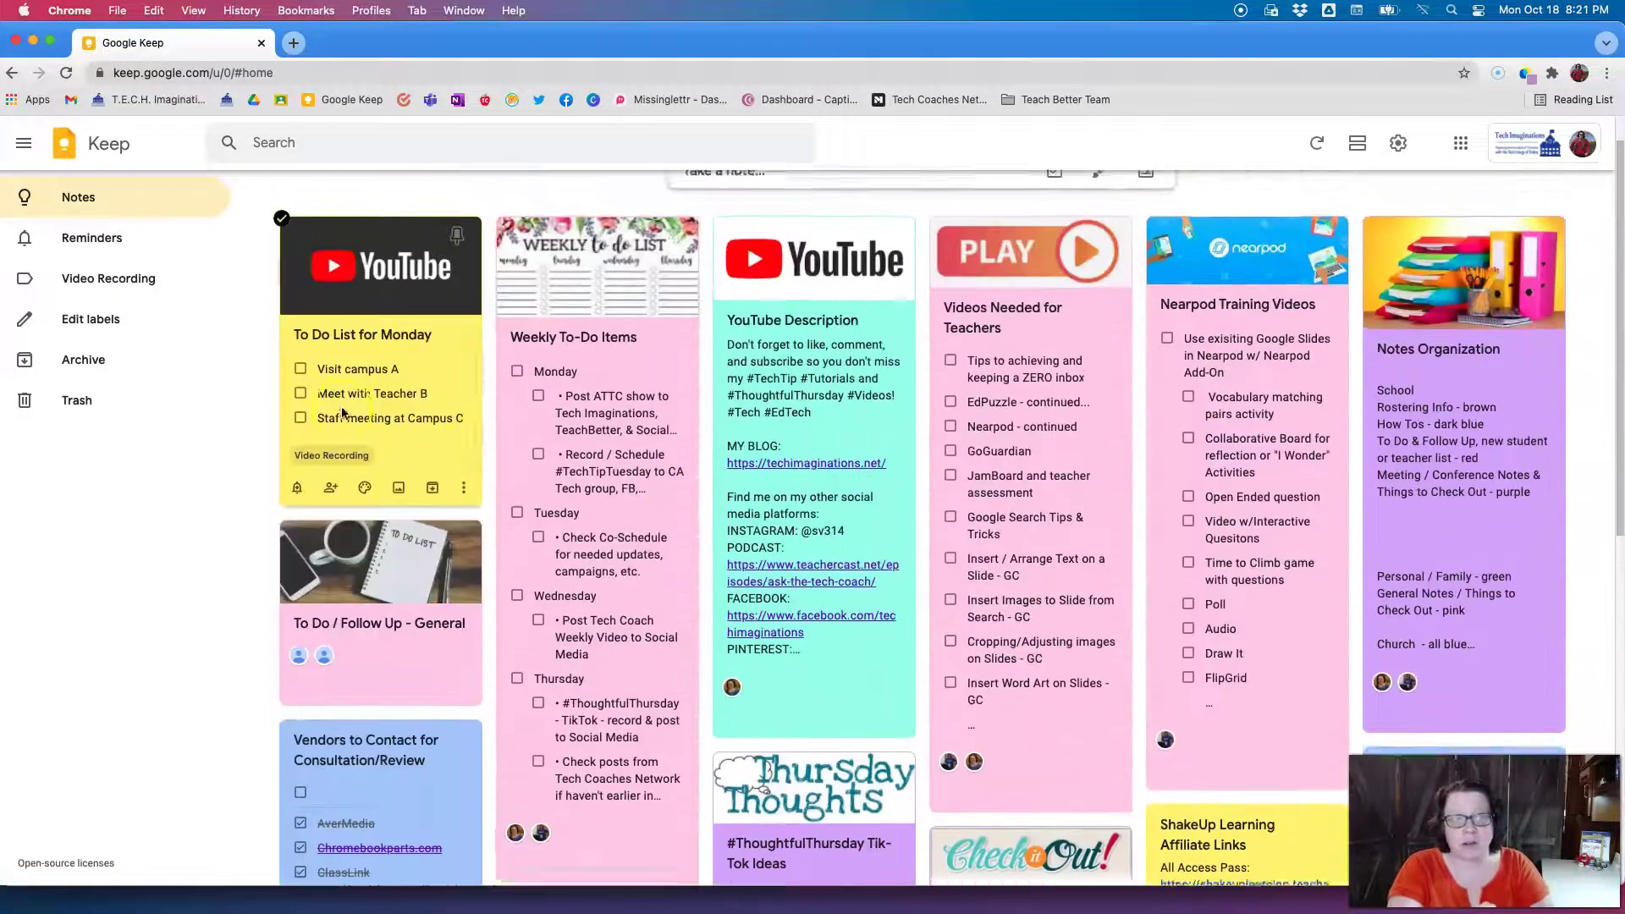
{"action": "left_click", "coordinate": [93, 281]}
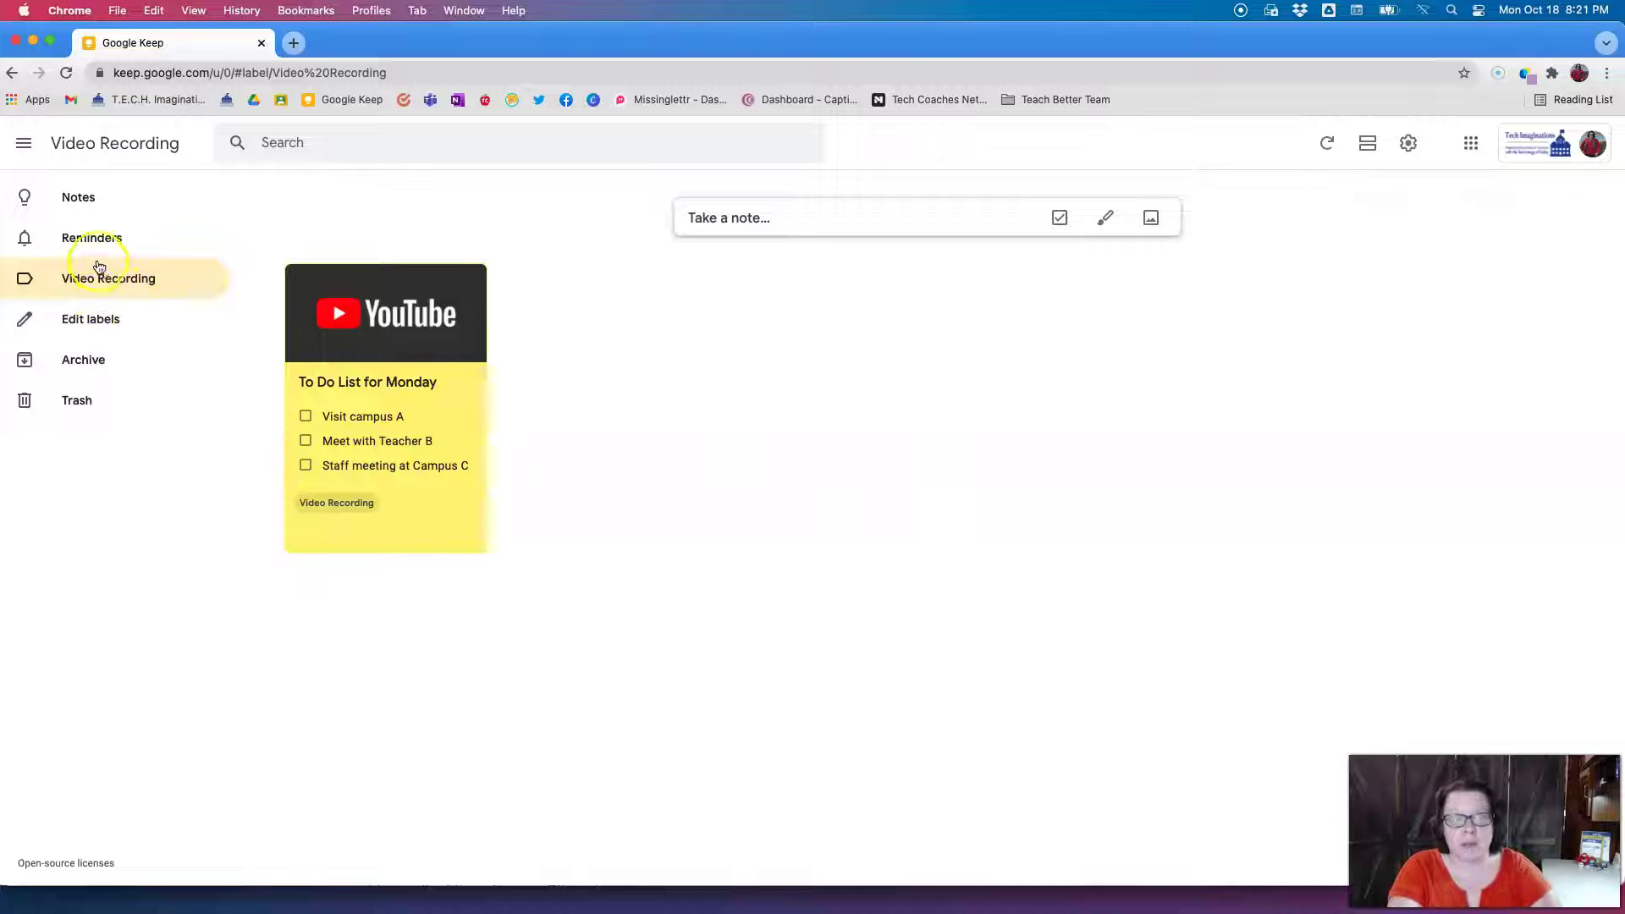
{"action": "left_click", "coordinate": [96, 320]}
{"action": "left_click", "coordinate": [886, 565]}
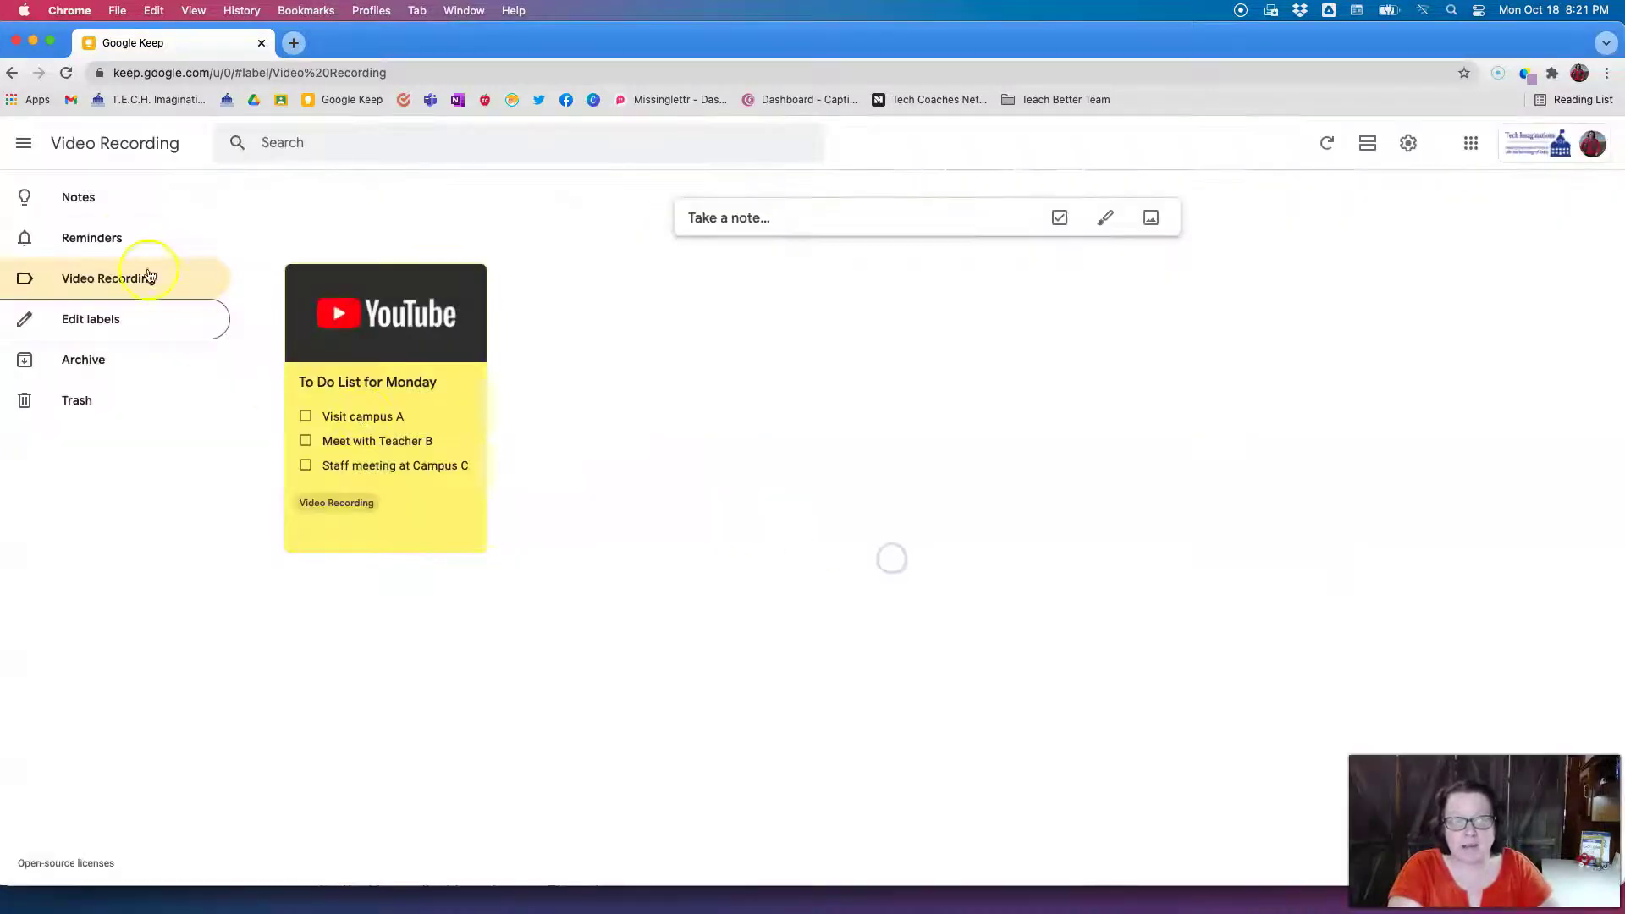
{"action": "left_click", "coordinate": [95, 203]}
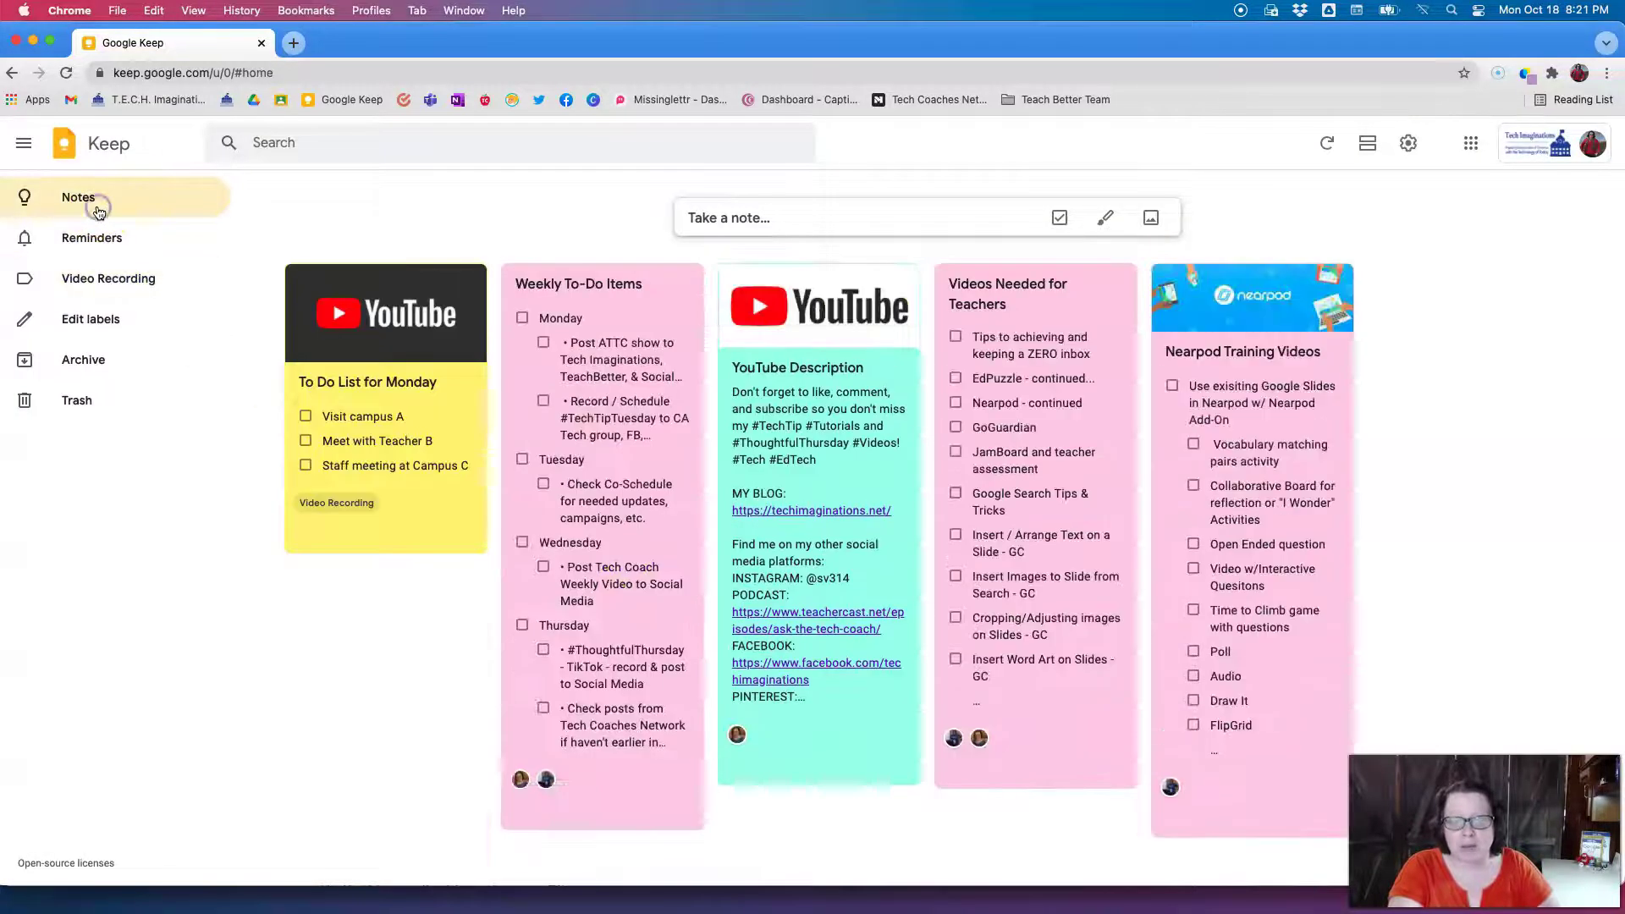
Reopen and close the To Do List for Monday note, then click near the collaborator icons.
{"action": "left_click", "coordinate": [391, 420]}
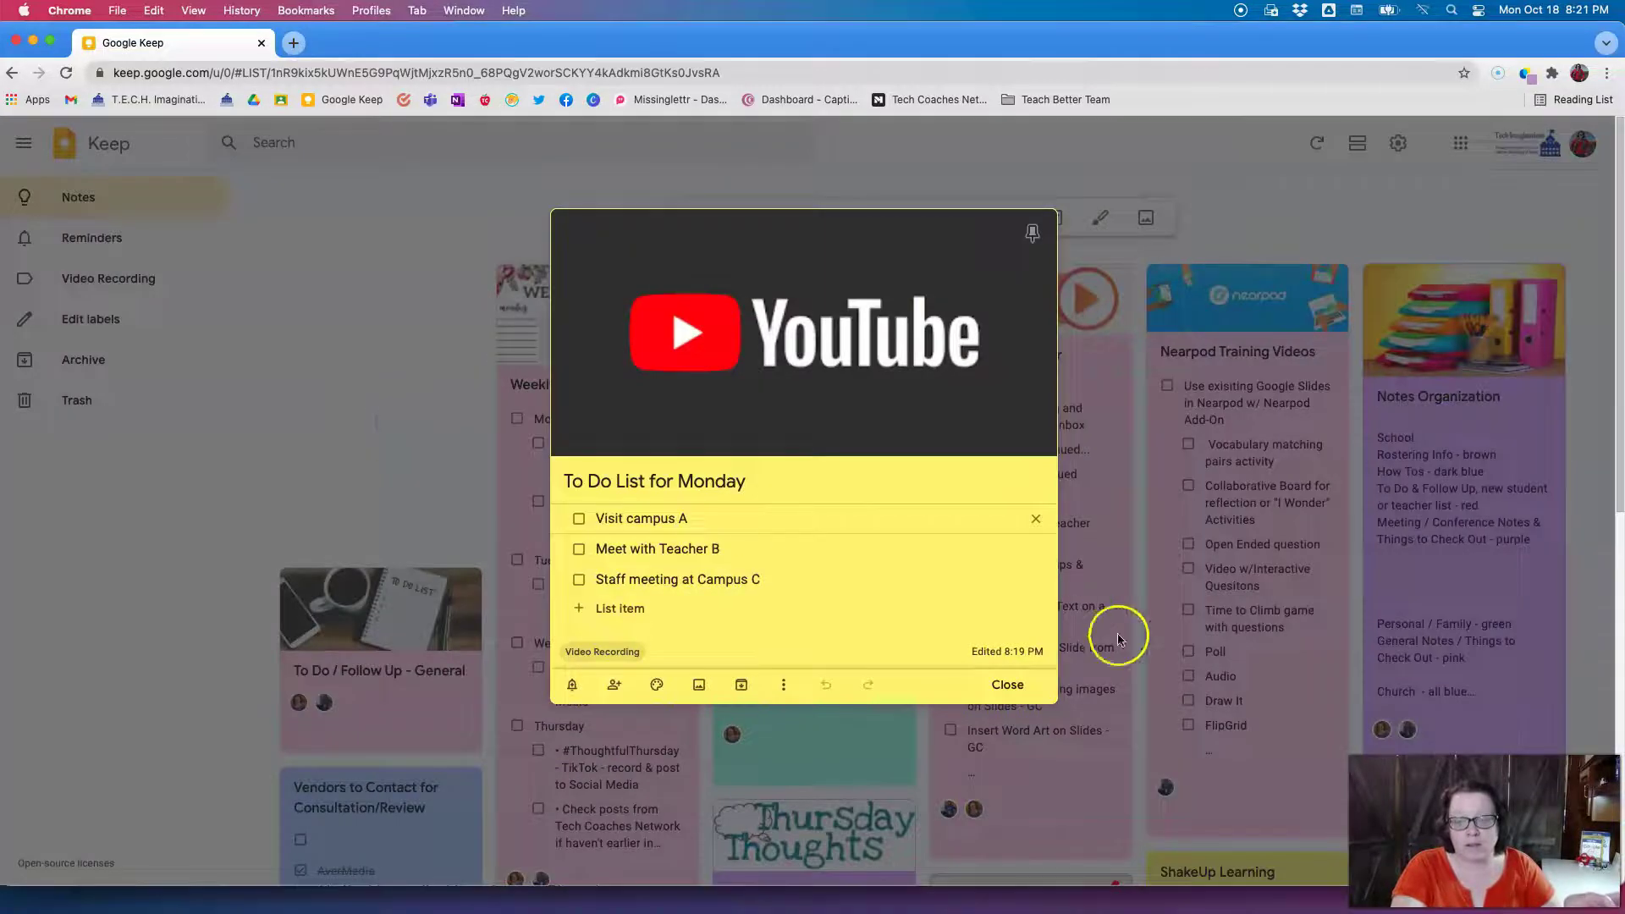
{"action": "left_click", "coordinate": [1019, 684]}
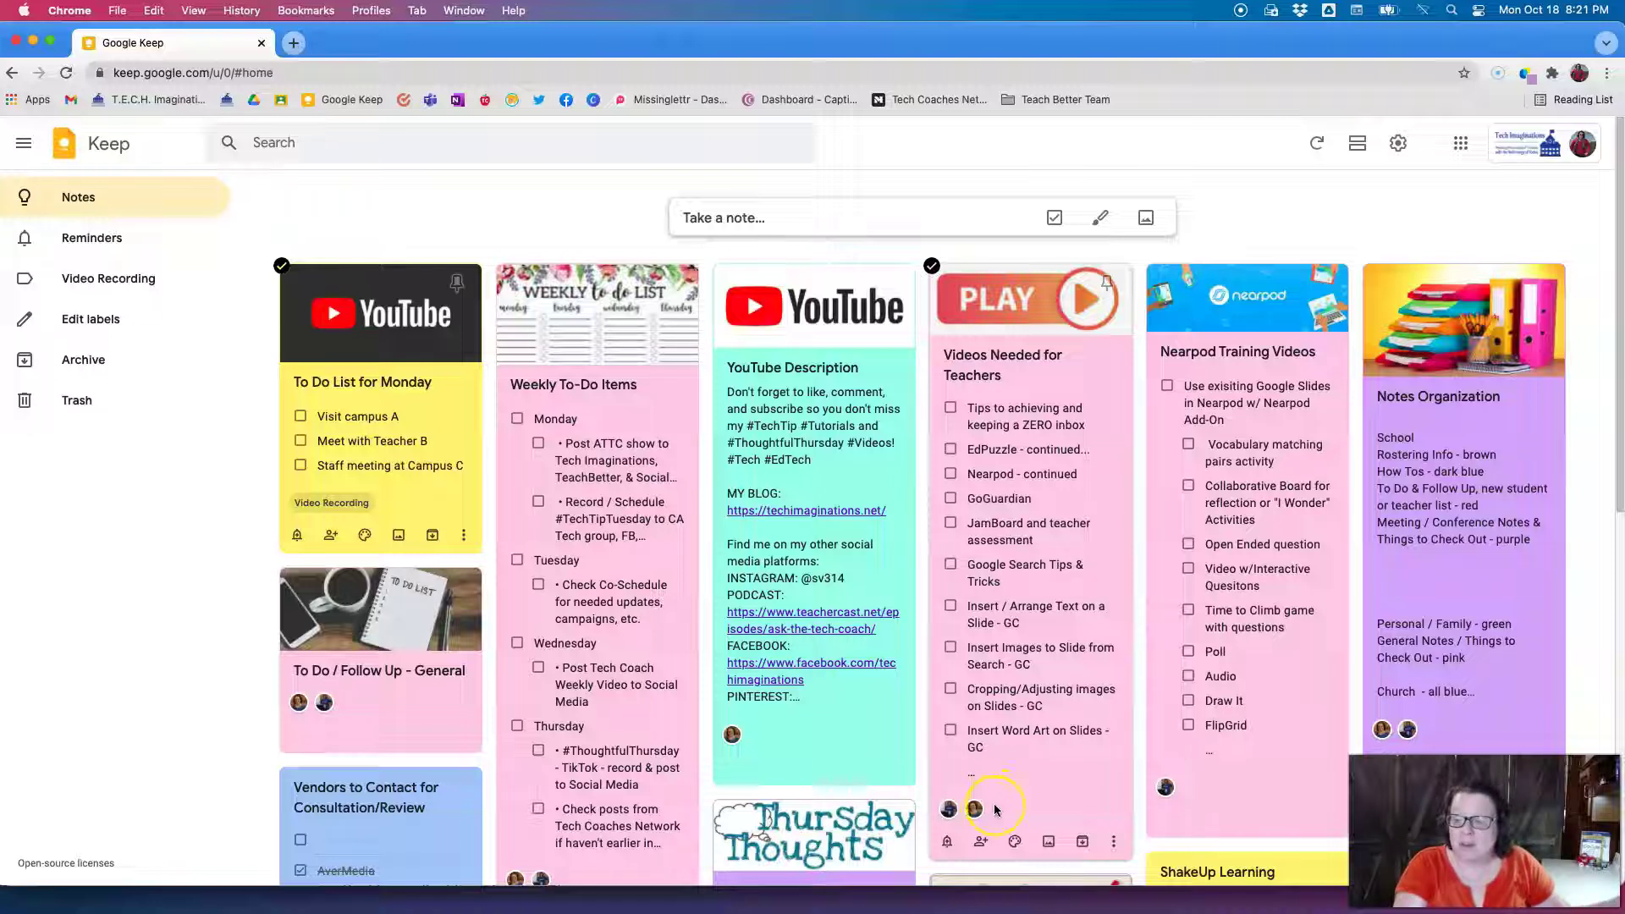
{"action": "left_click", "coordinate": [987, 814]}
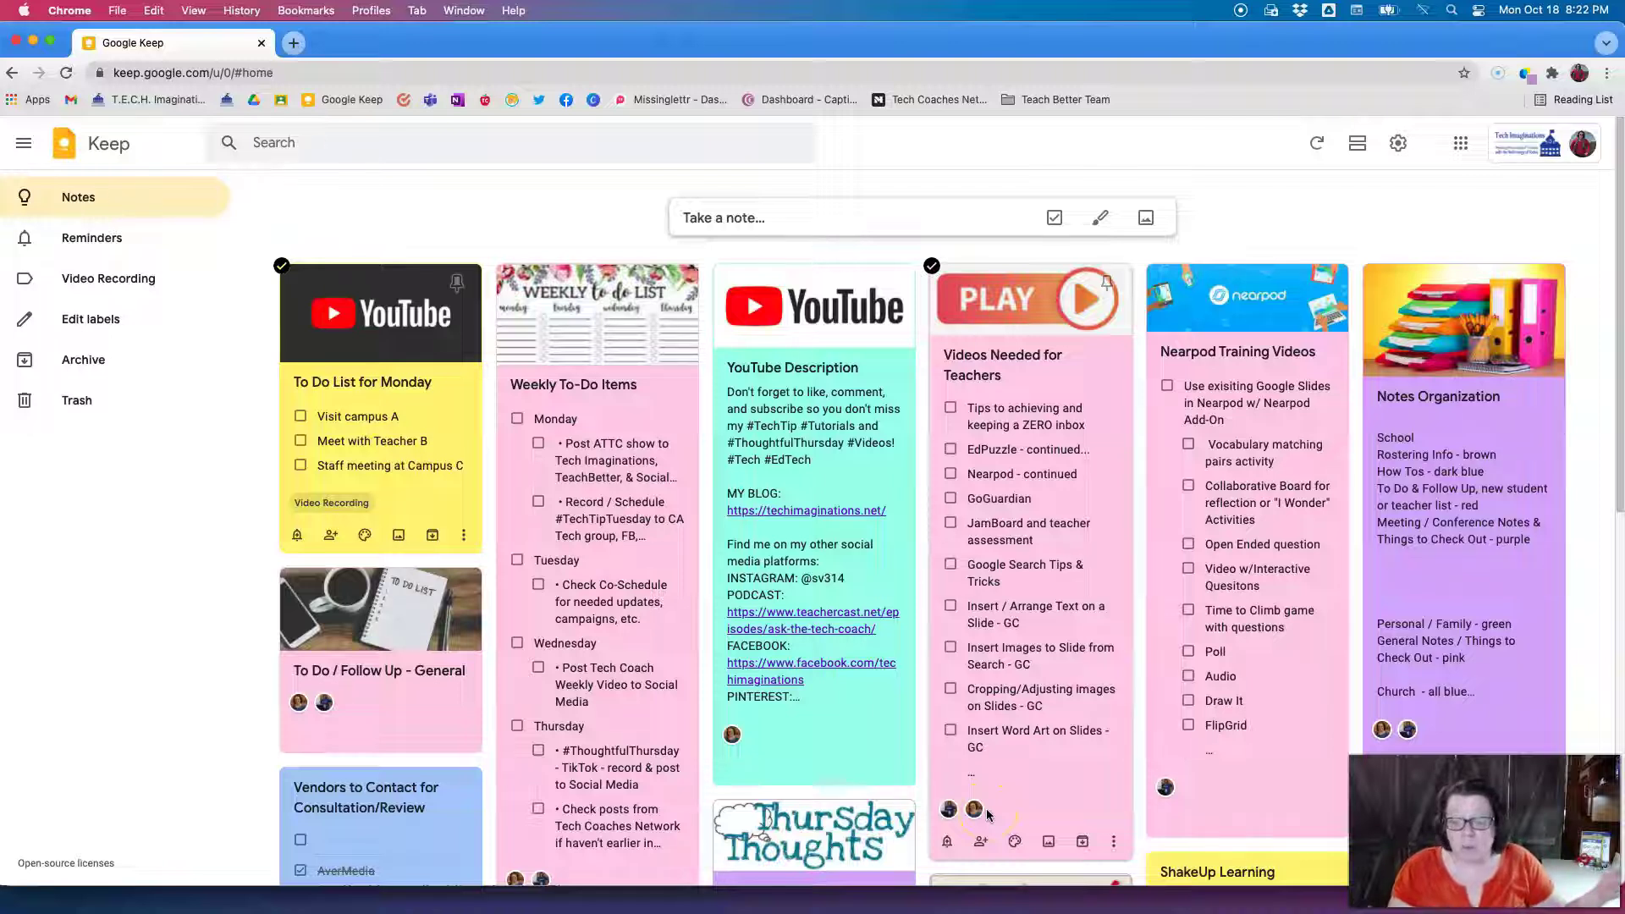
{"action": "left_click", "coordinate": [982, 842]}
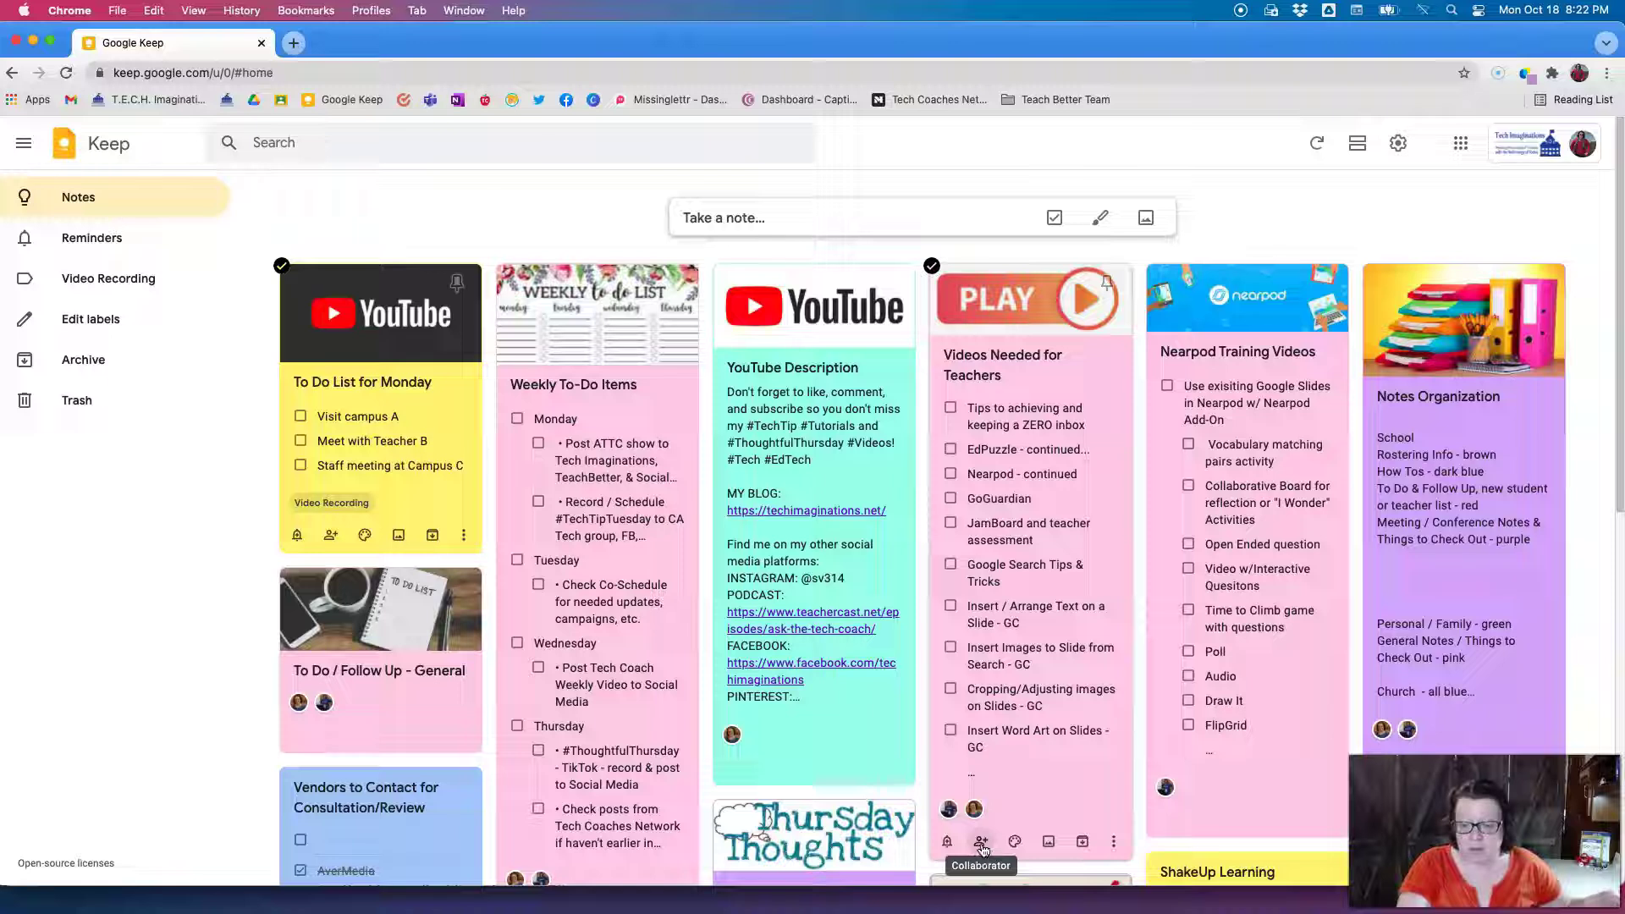
{"action": "left_click", "coordinate": [980, 855]}
{"action": "left_click", "coordinate": [980, 855]}
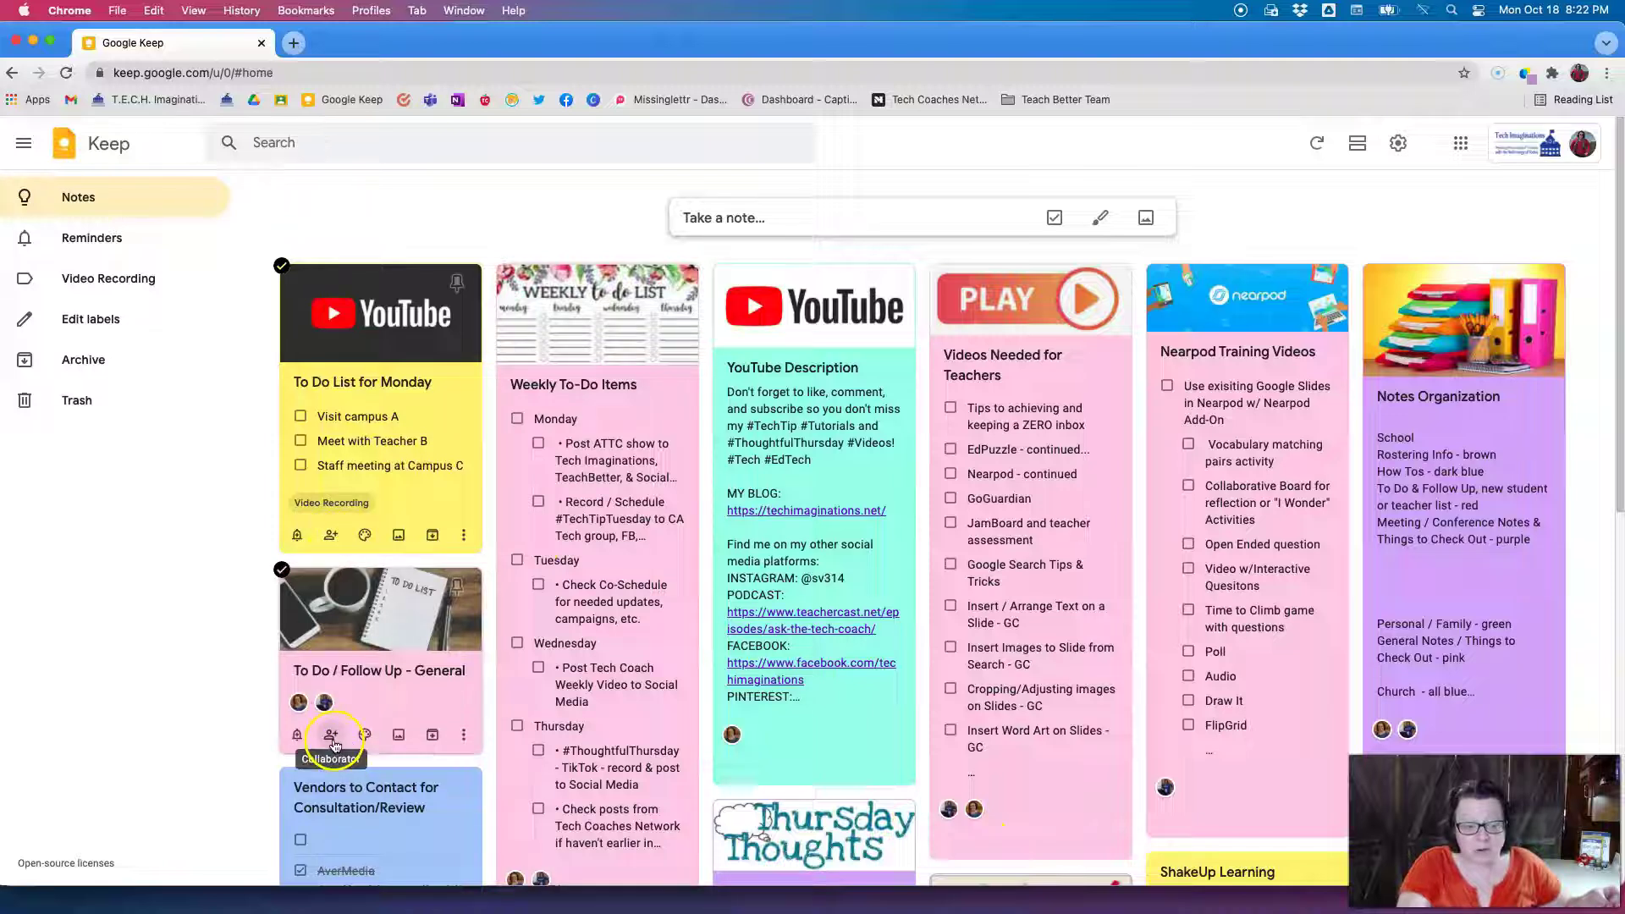
Add the school e-mail address as a collaborator on the Monday note, save, and close it.
{"action": "left_click", "coordinate": [451, 444]}
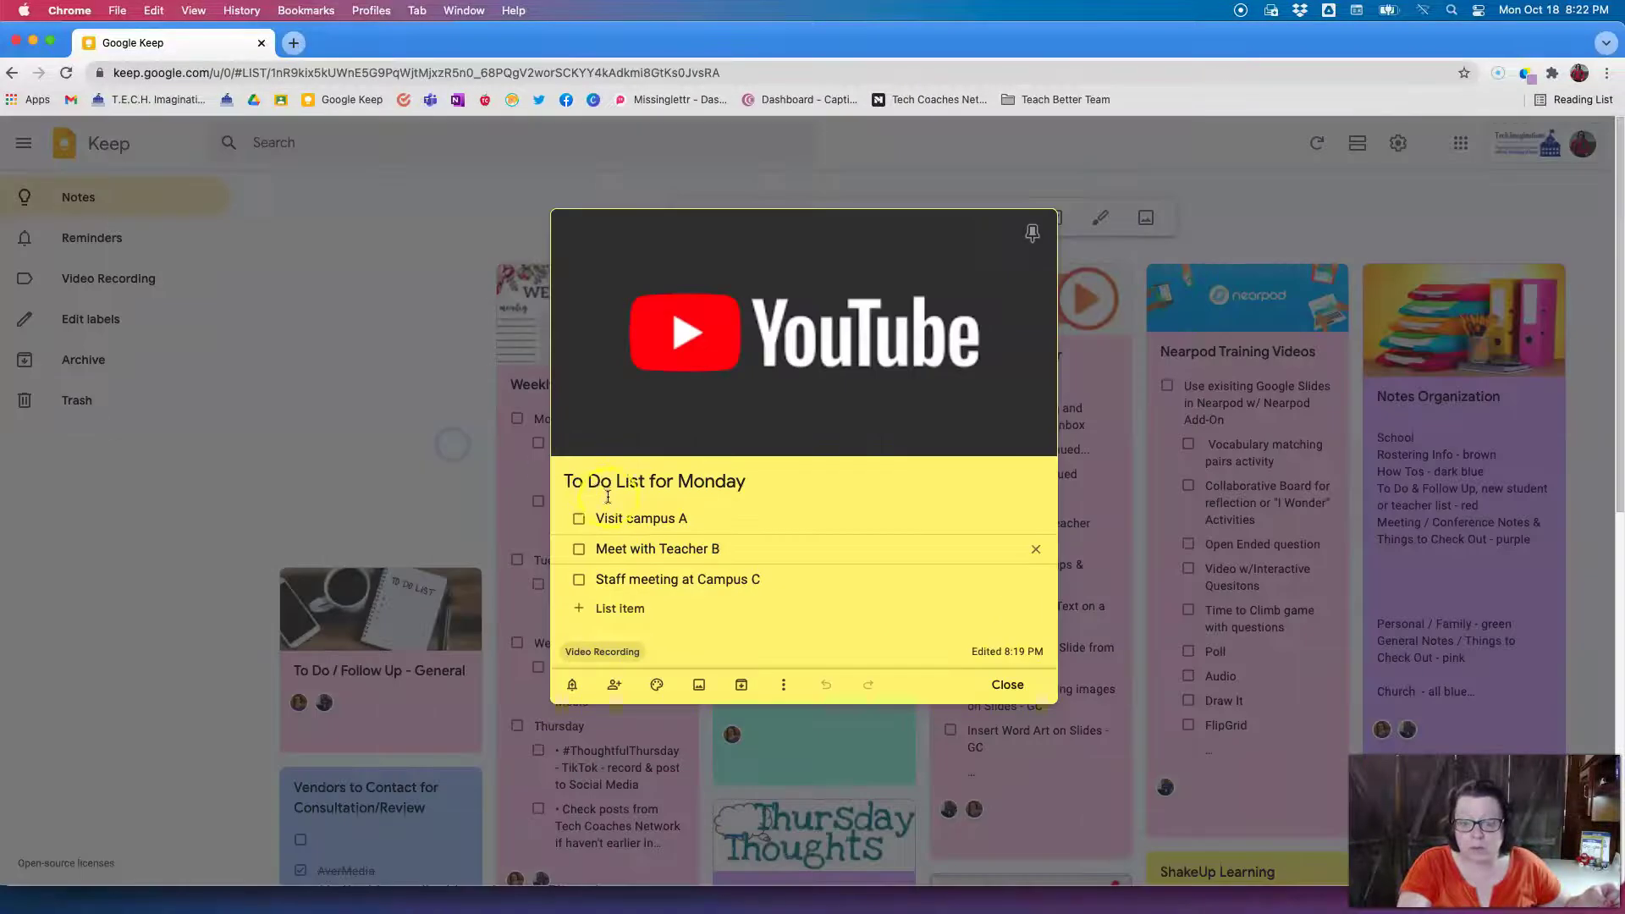
{"action": "left_click", "coordinate": [610, 687]}
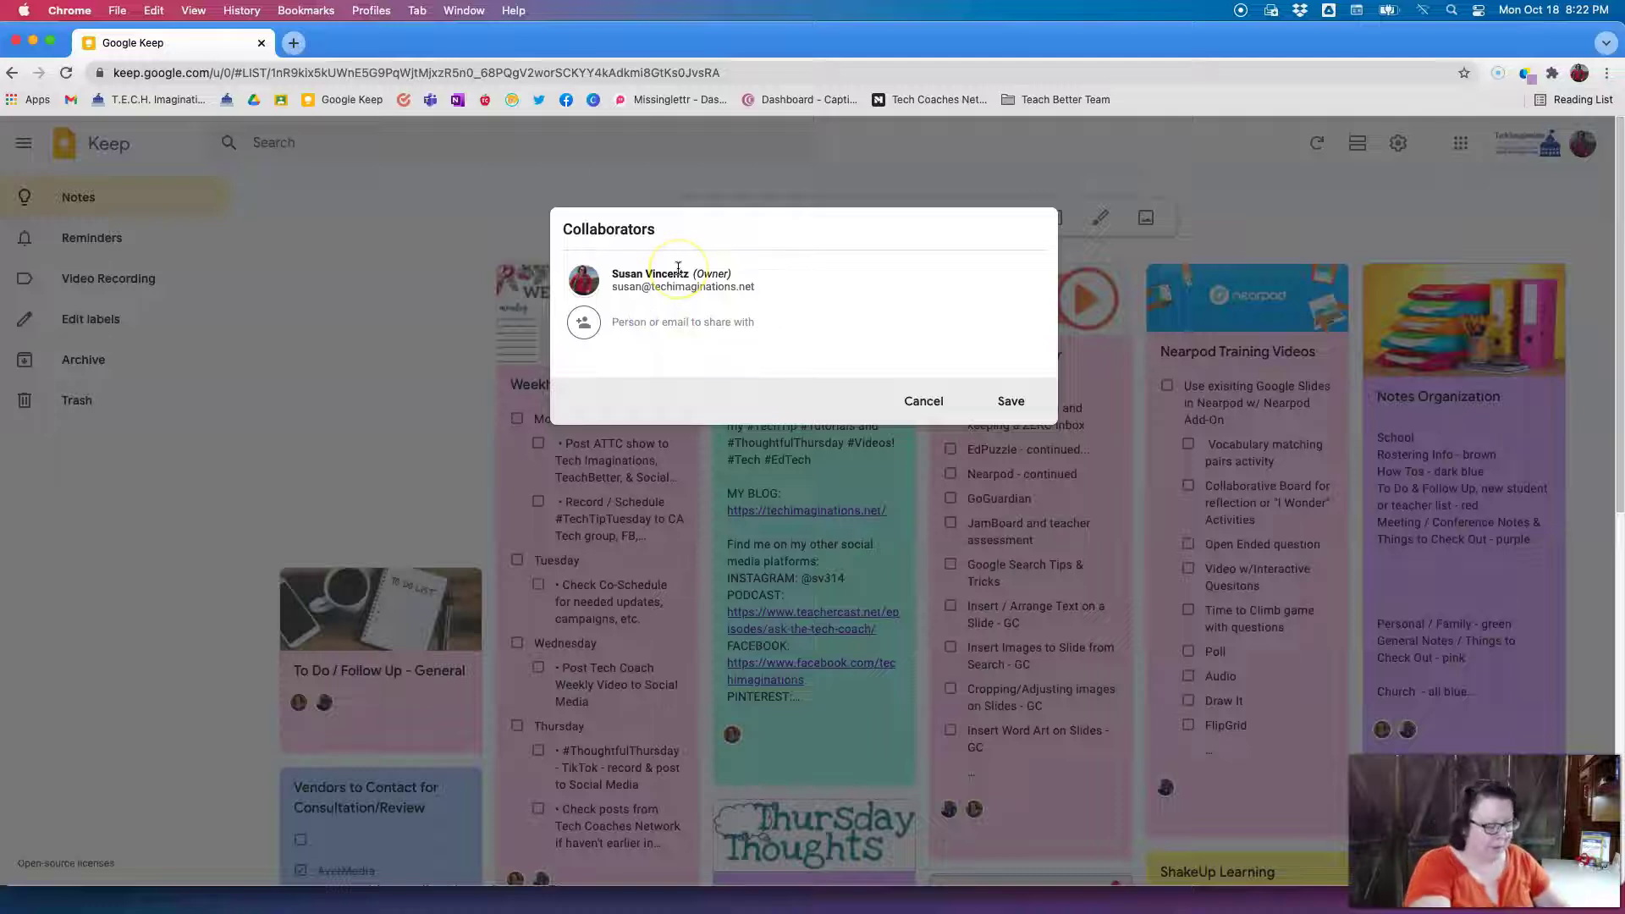
{"action": "type", "text": "s"}
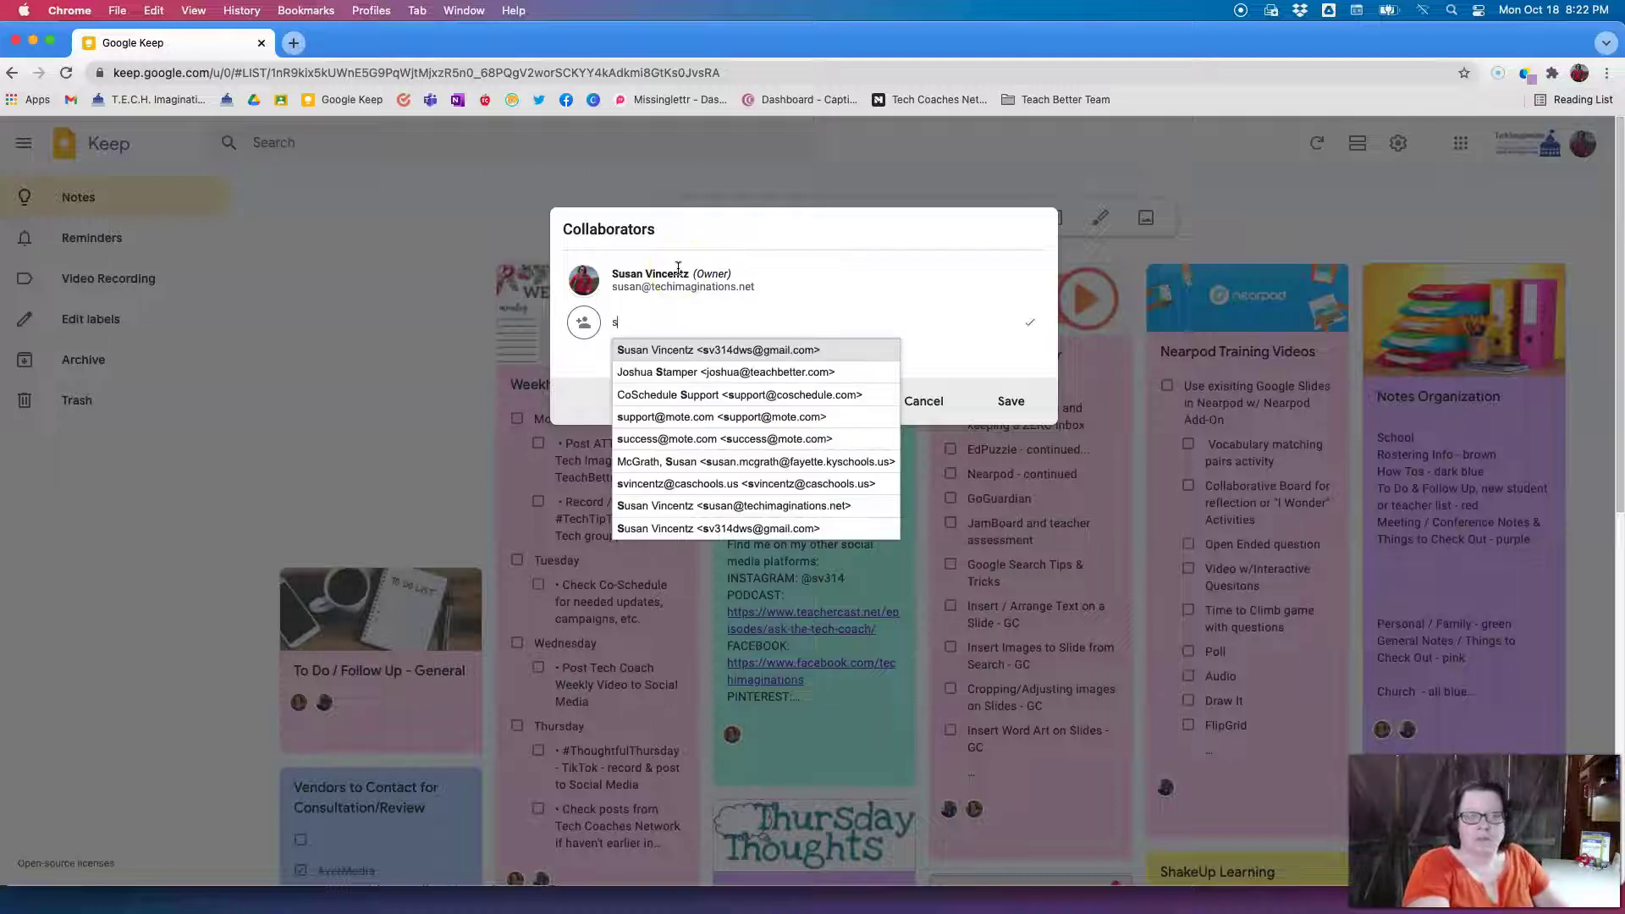
{"action": "type", "text": "vinc"}
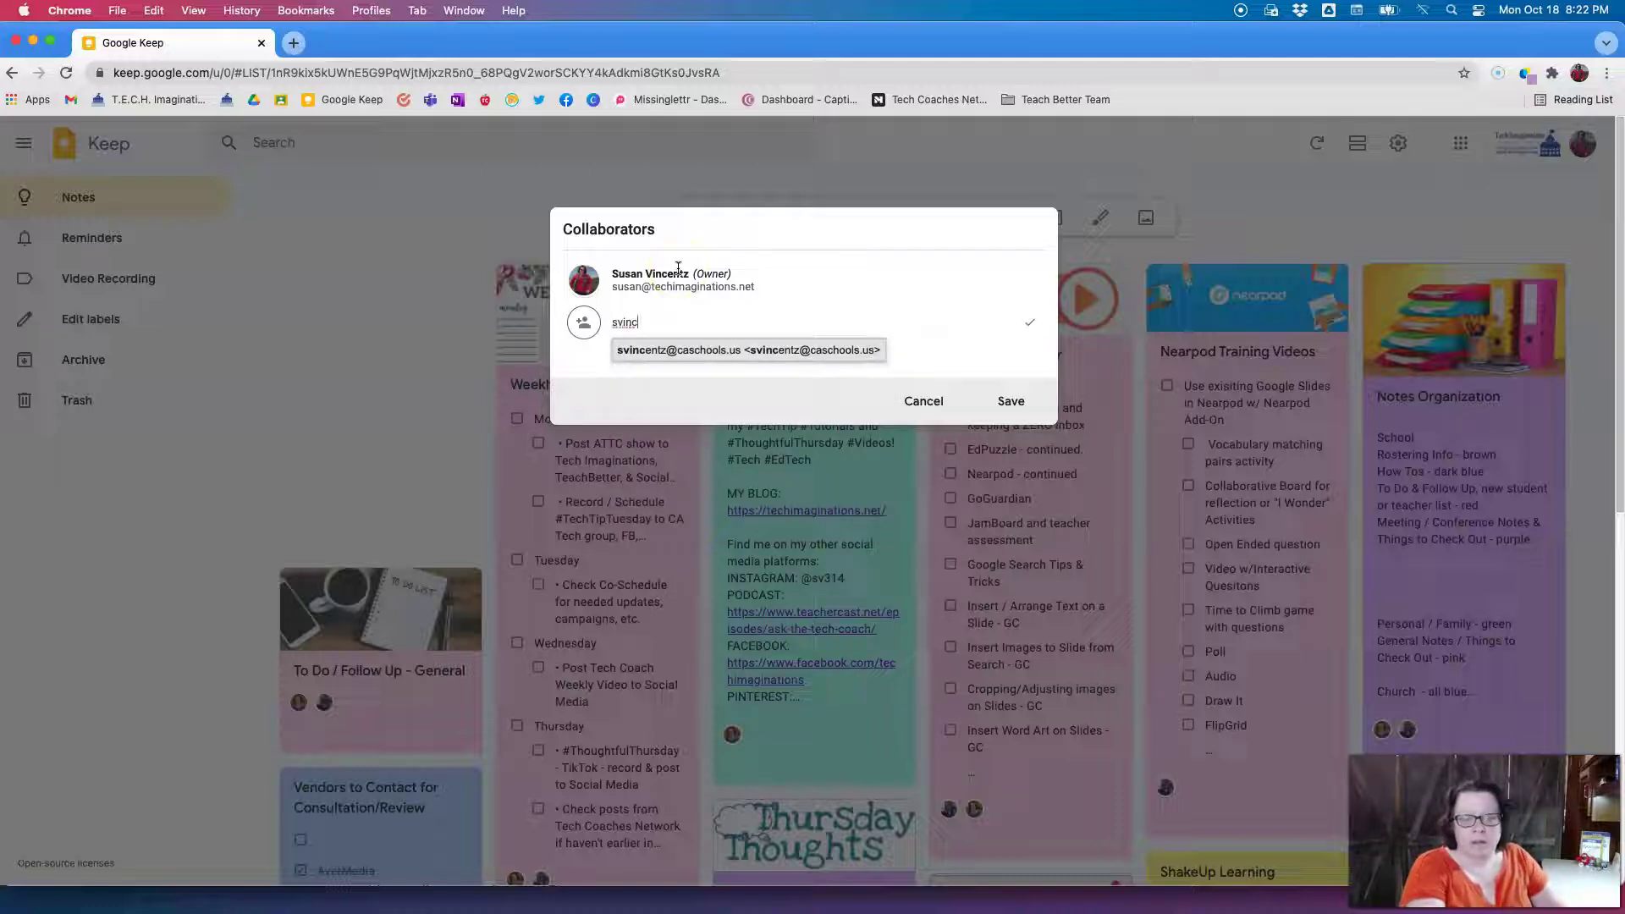
{"action": "left_click", "coordinate": [696, 349]}
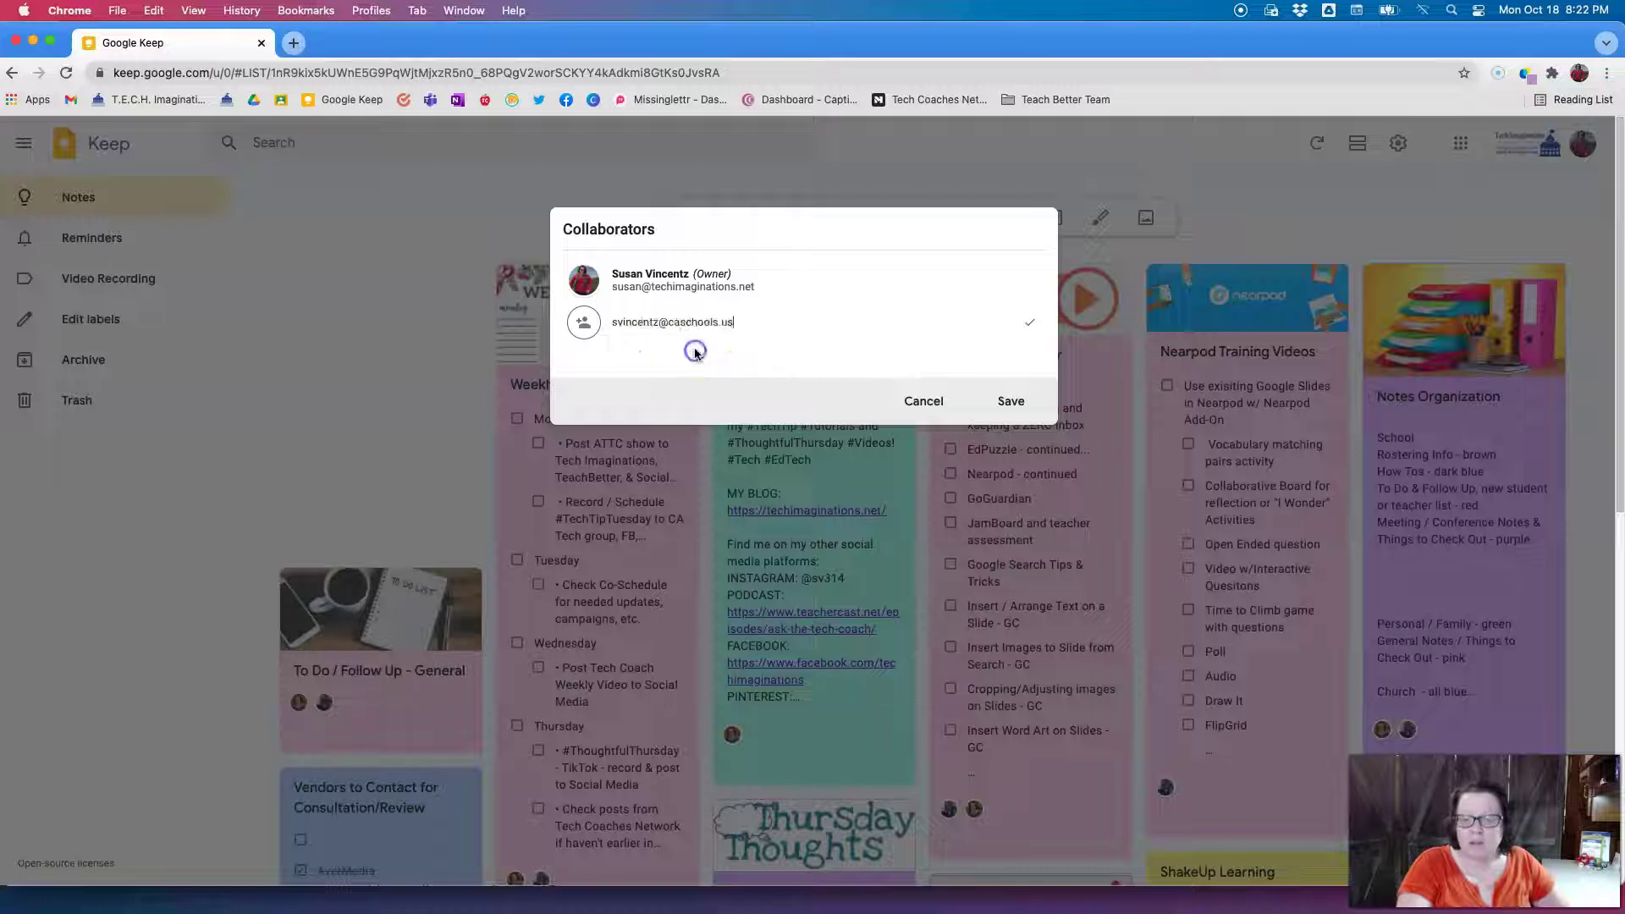
{"action": "left_click", "coordinate": [1010, 401]}
{"action": "left_click", "coordinate": [673, 694]}
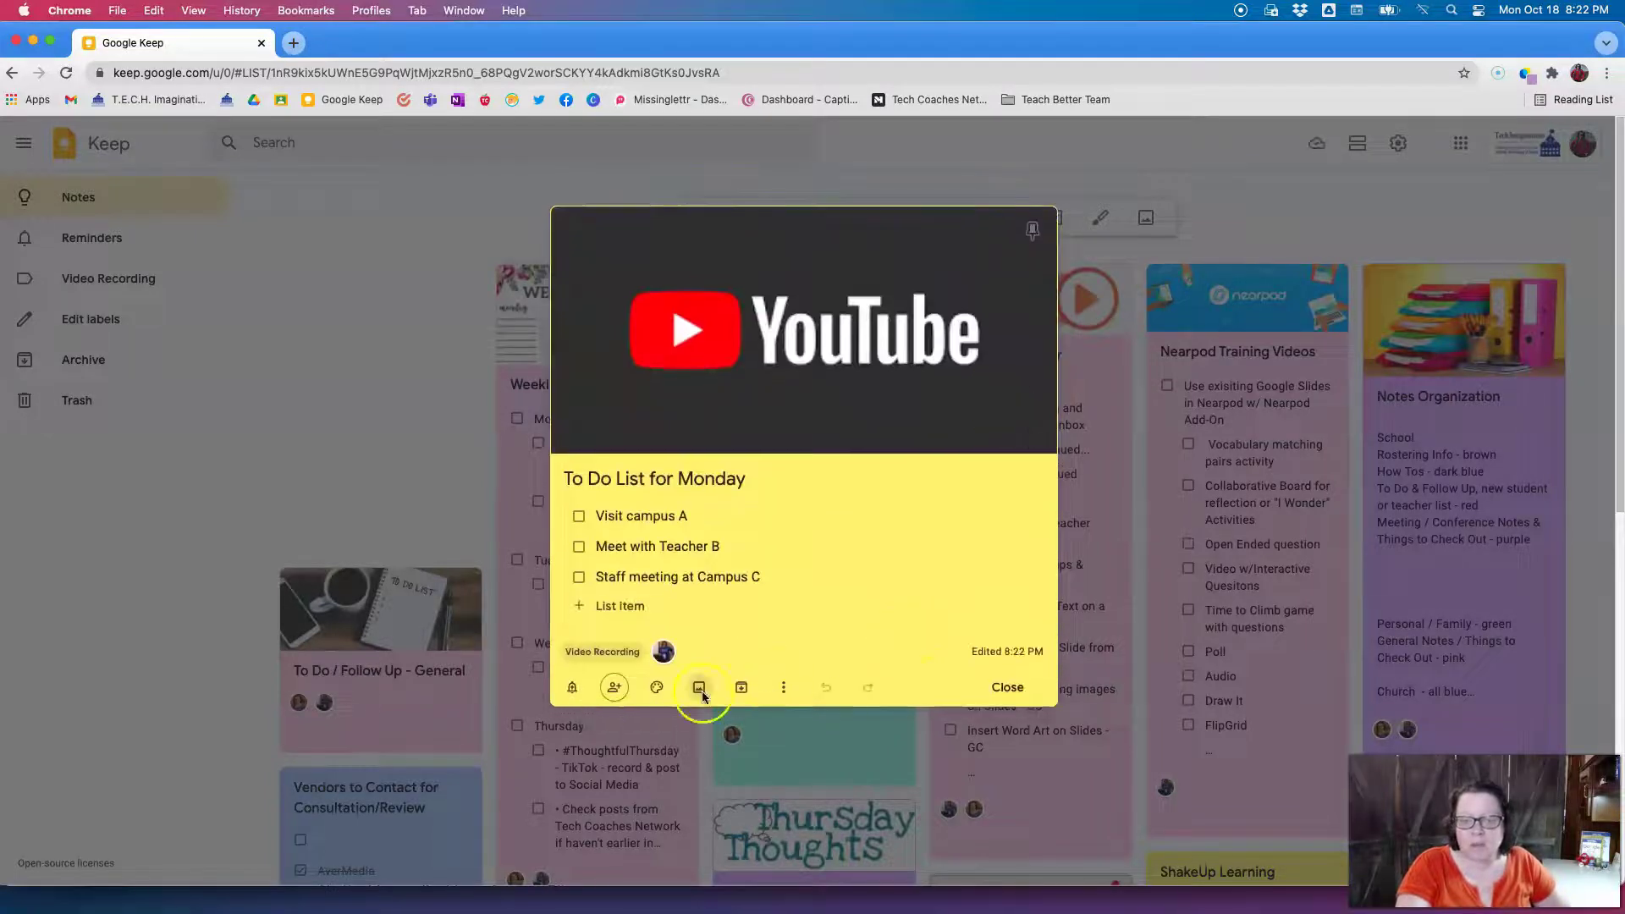
{"action": "left_click", "coordinate": [1007, 686]}
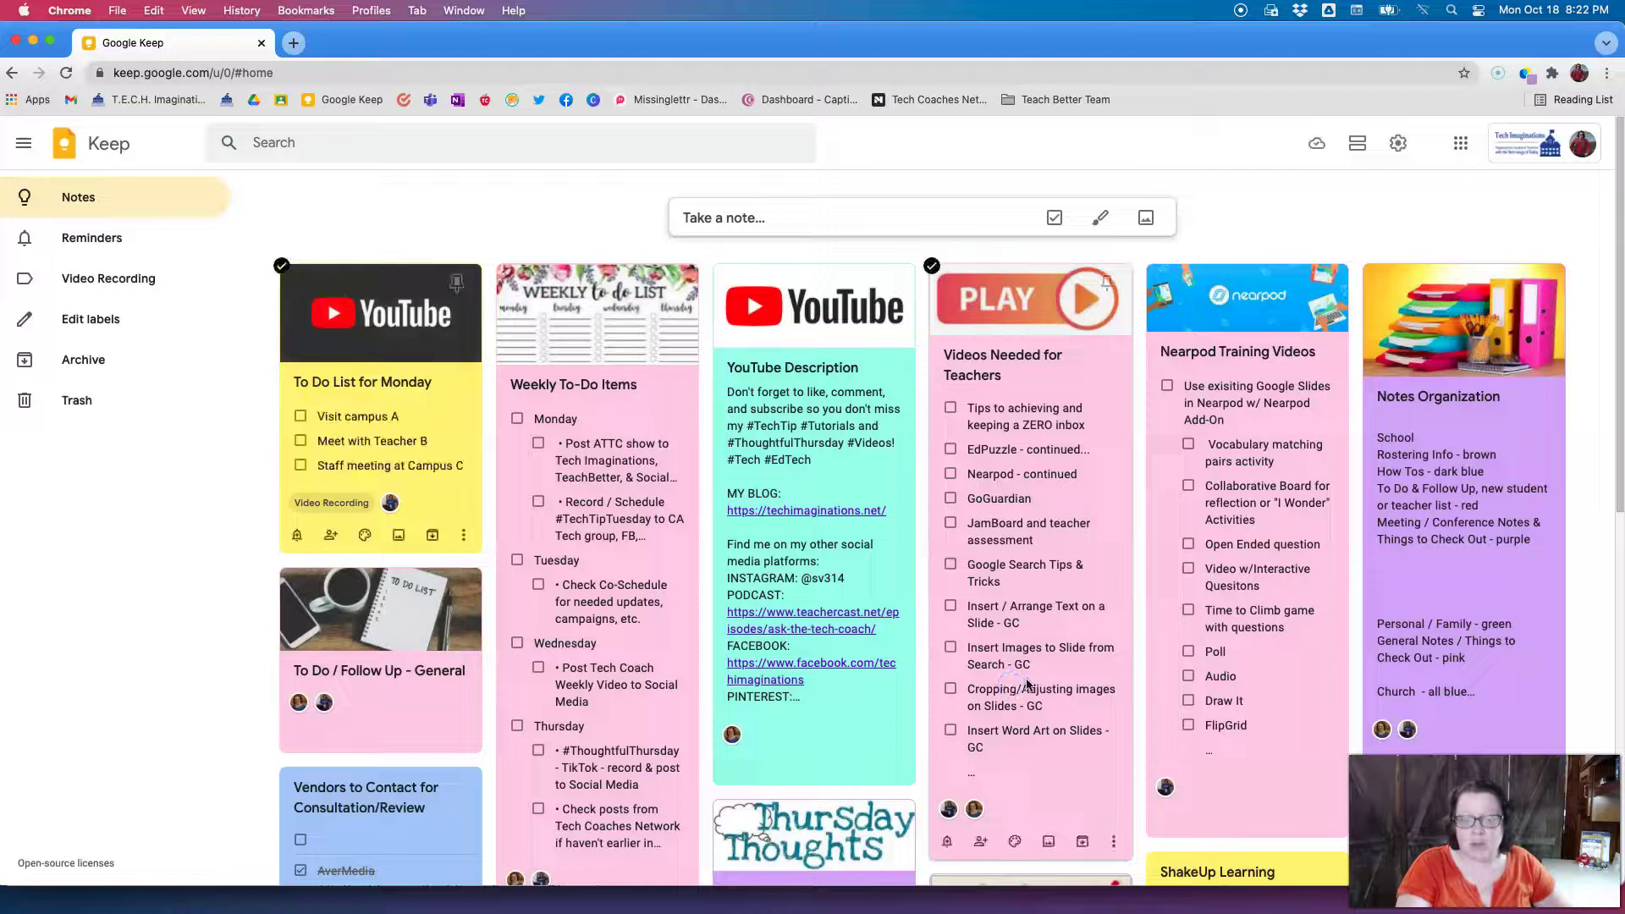